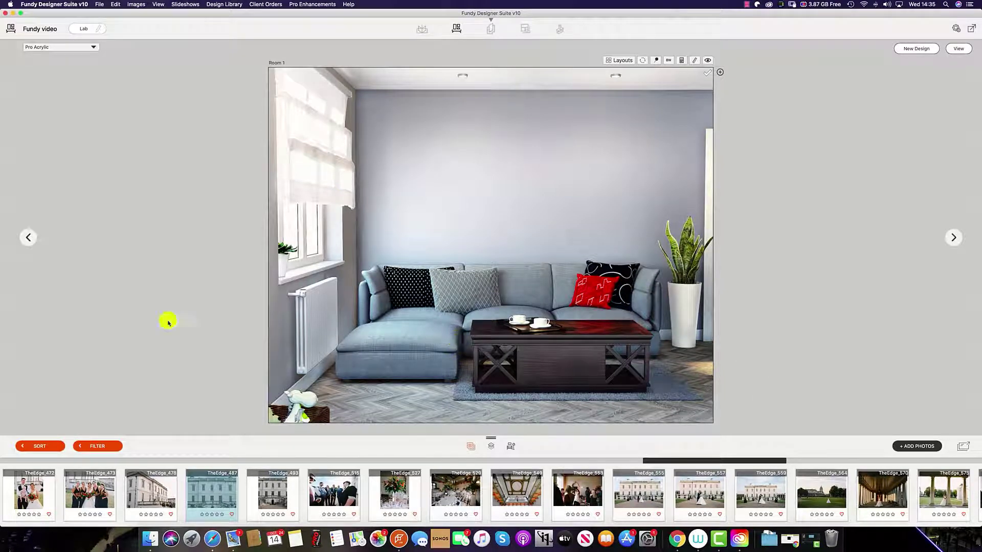
# - Hang TheEdge_564 on the Room 1 wall, enlarged to a 60x40 print centred above the sofa
pyautogui.click(774, 488)
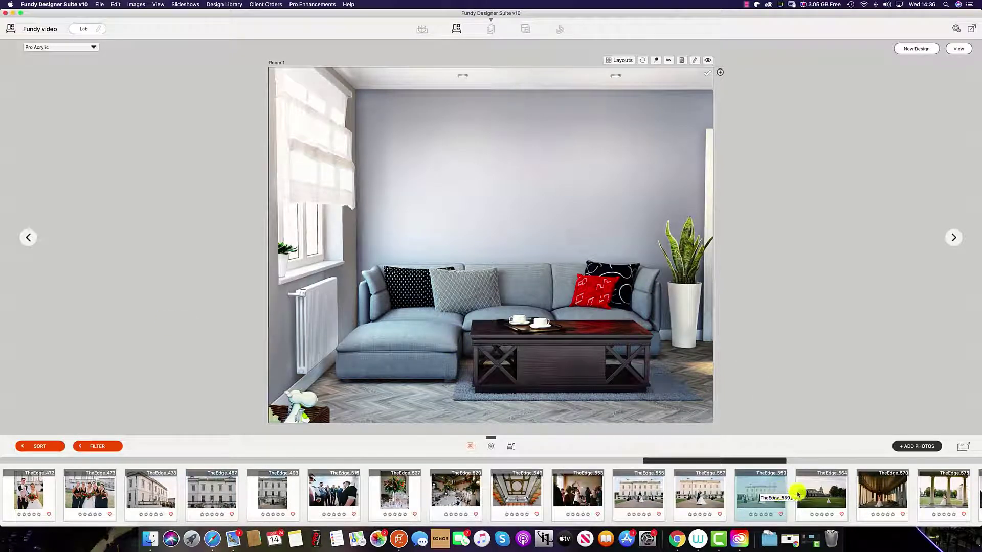
pyautogui.moveTo(831, 493); pyautogui.dragTo(501, 179)
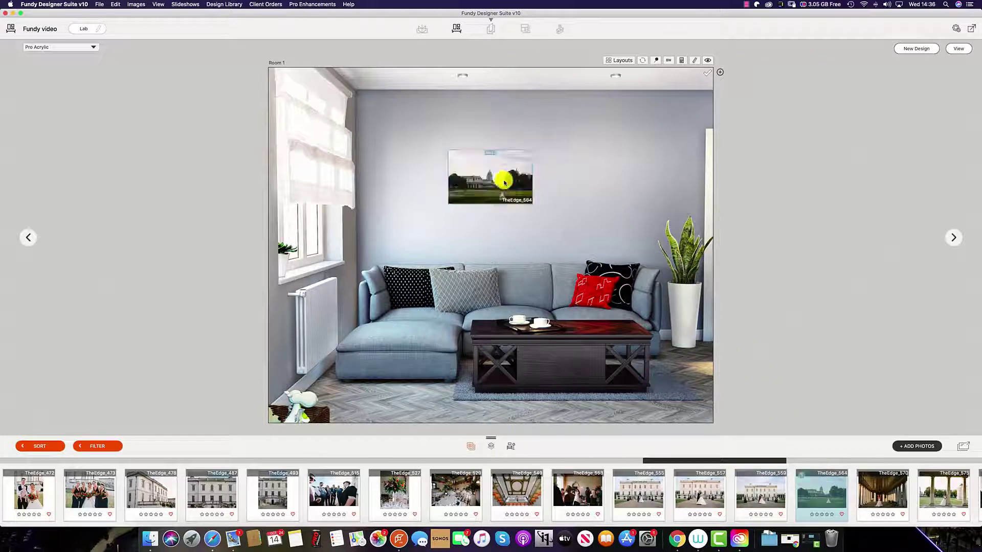
pyautogui.moveTo(532, 149); pyautogui.dragTo(552, 133)
pyautogui.click(518, 336)
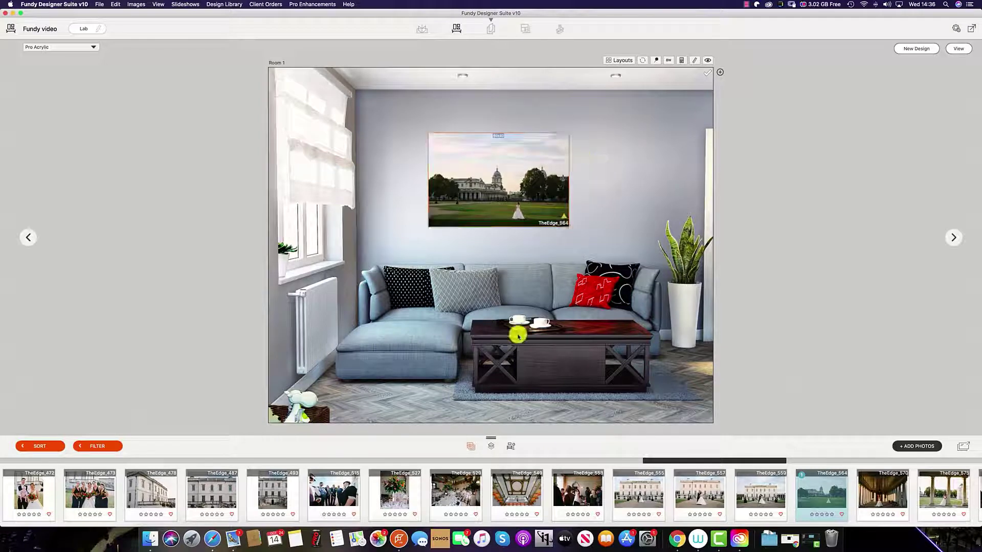
pyautogui.moveTo(497, 140)
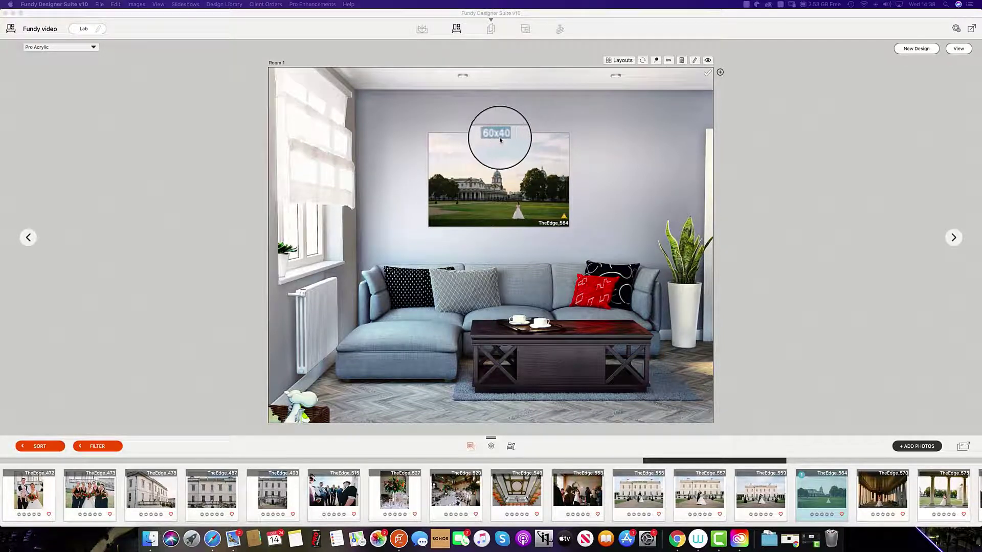
# - Turn off View > Toggle Visible Sizes and hang TheEdge_559 right of the large print
pyautogui.click(159, 5)
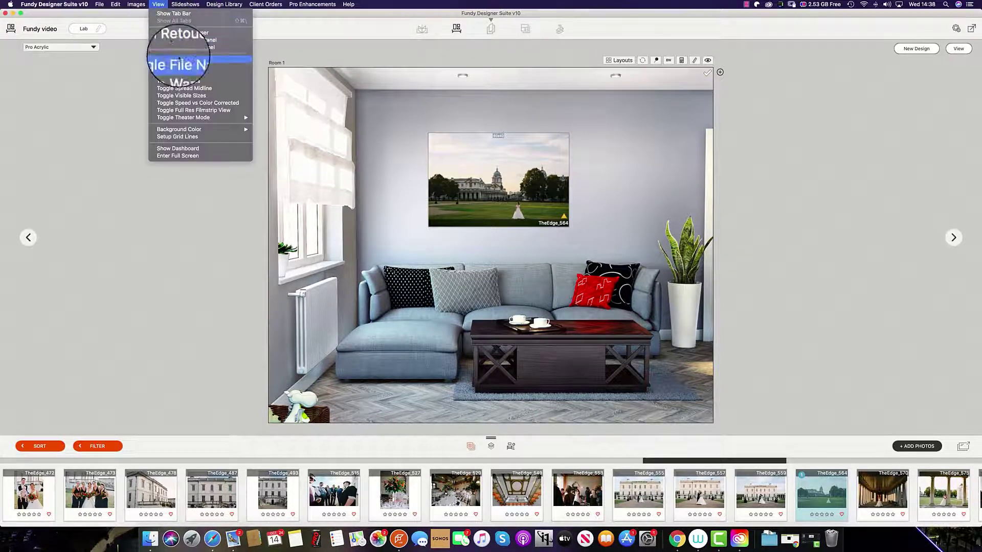
pyautogui.click(189, 97)
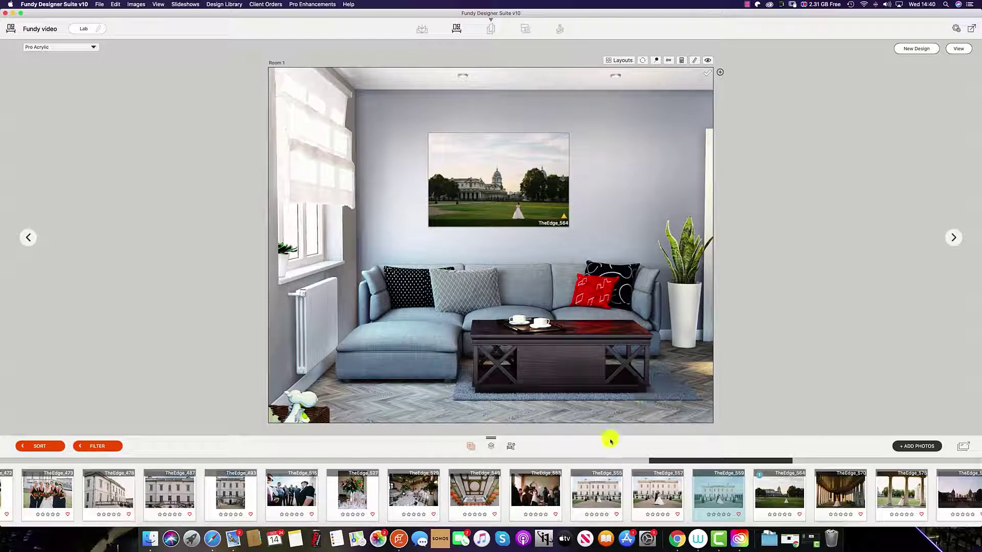
pyautogui.moveTo(723, 497); pyautogui.dragTo(610, 133)
pyautogui.click(608, 167)
# - Resize TheEdge_559 to a 20x30 portrait print level with the top of TheEdge_564
pyautogui.moveTo(624, 166); pyautogui.dragTo(640, 224)
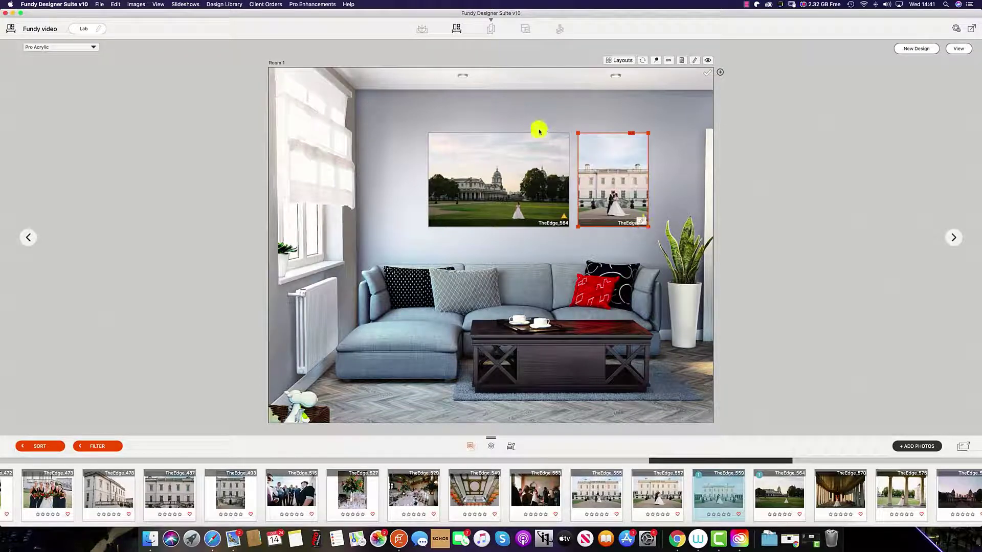
pyautogui.moveTo(630, 138); pyautogui.dragTo(633, 130)
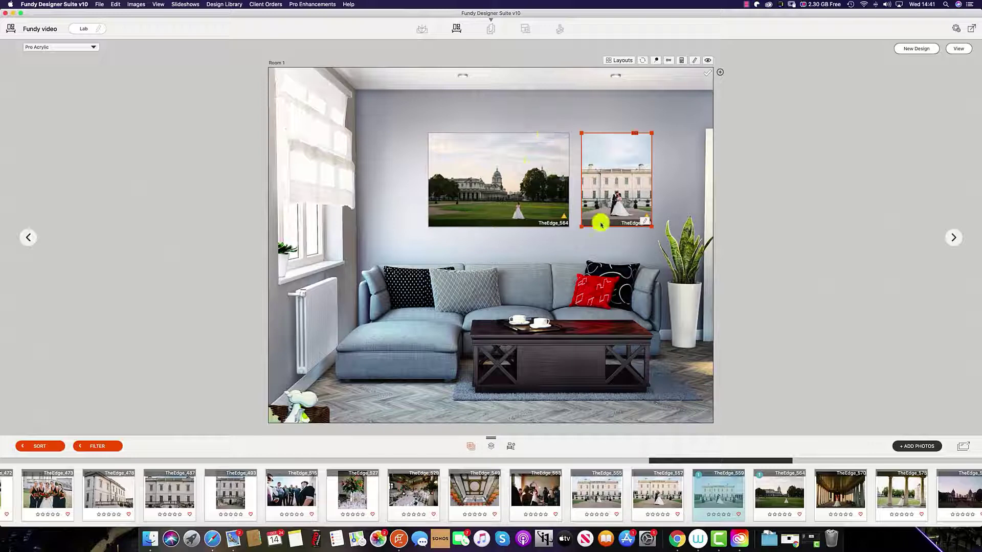
pyautogui.moveTo(618, 207); pyautogui.dragTo(589, 219)
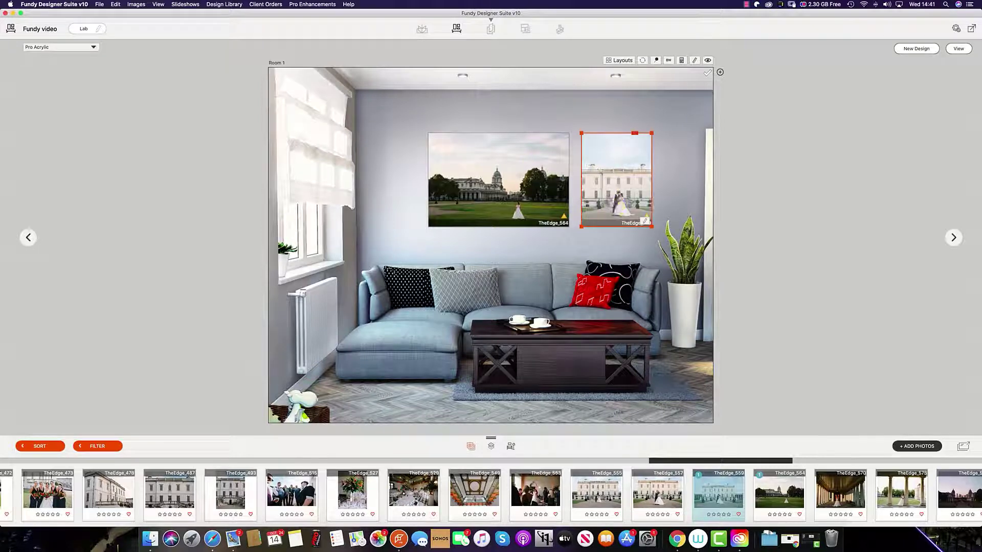
pyautogui.click(645, 220)
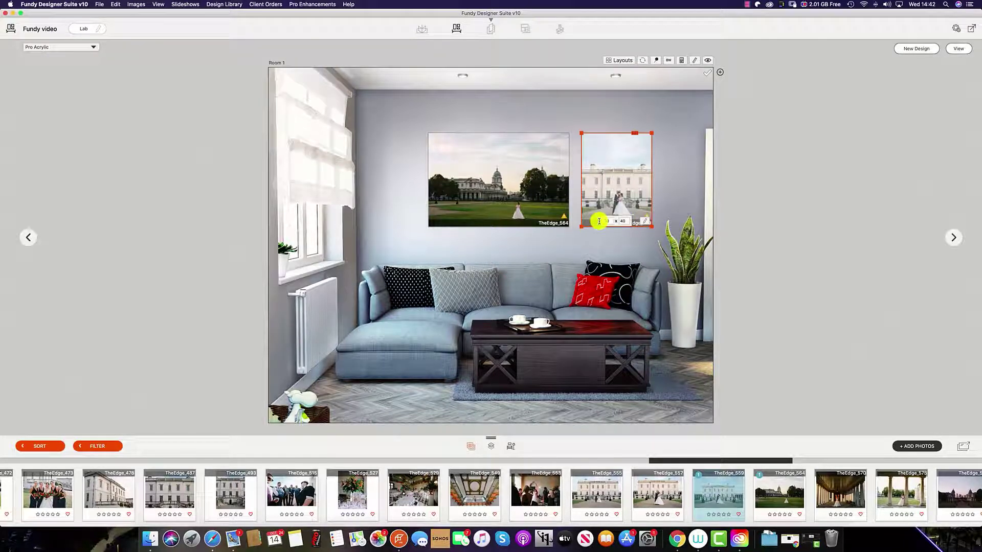
pyautogui.press('Return')
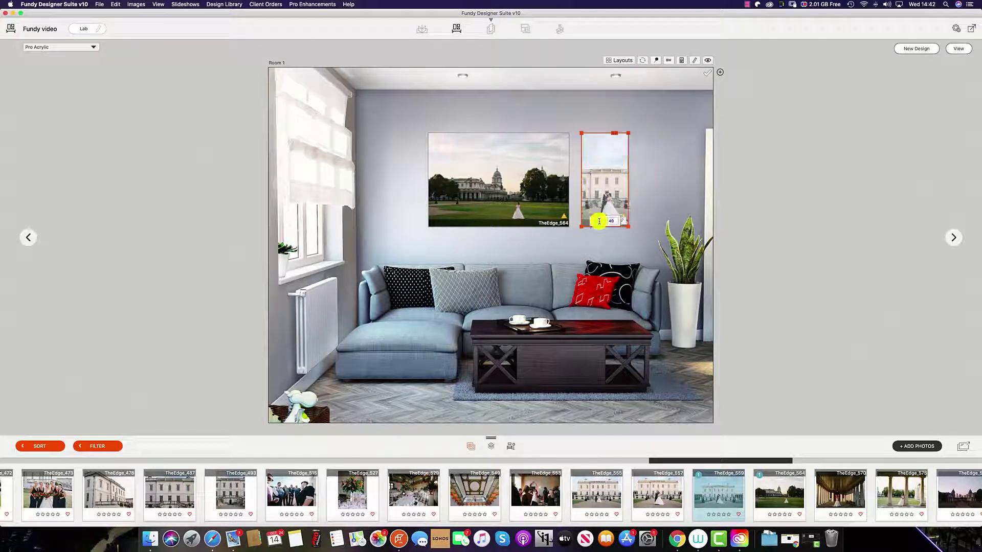
pyautogui.press('Return')
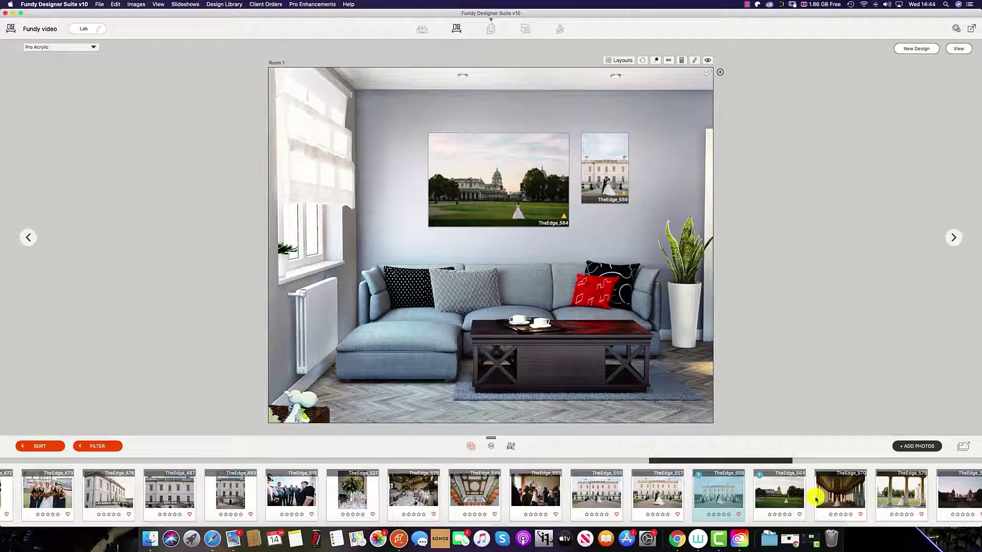
# - Add TheEdge_575 below TheEdge_559 and shift both small prints left beside TheEdge_564
pyautogui.moveTo(905, 495); pyautogui.dragTo(624, 234)
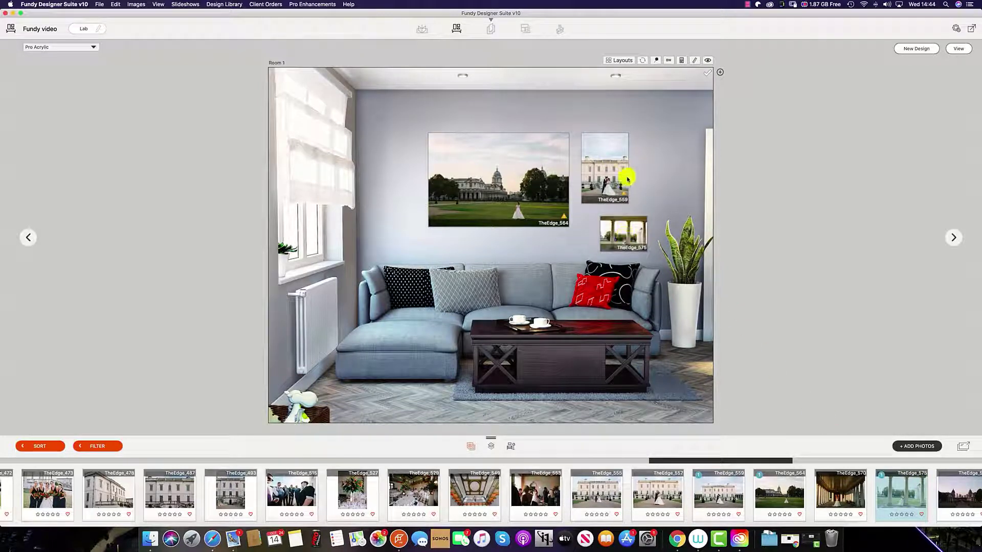
pyautogui.moveTo(614, 128); pyautogui.dragTo(652, 246)
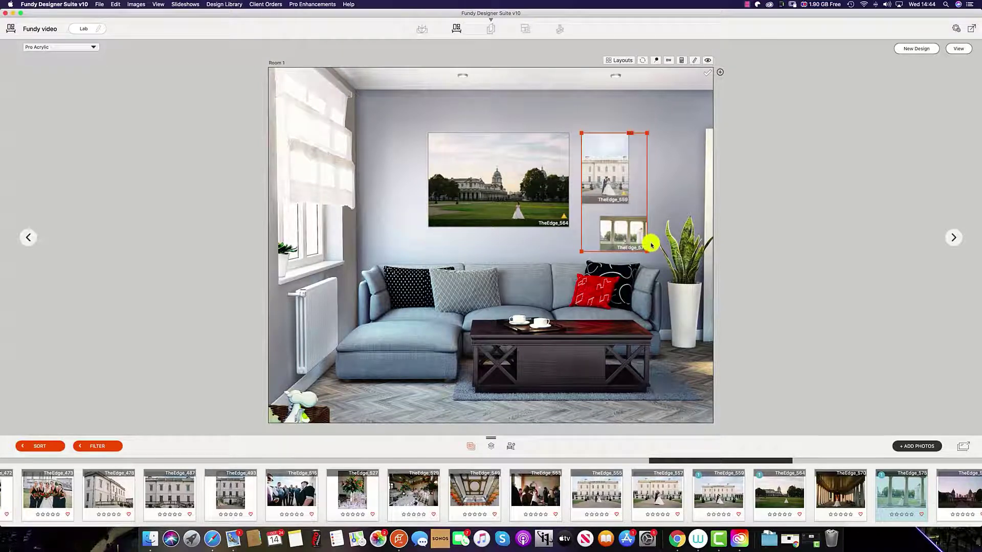
pyautogui.moveTo(629, 133); pyautogui.dragTo(570, 137)
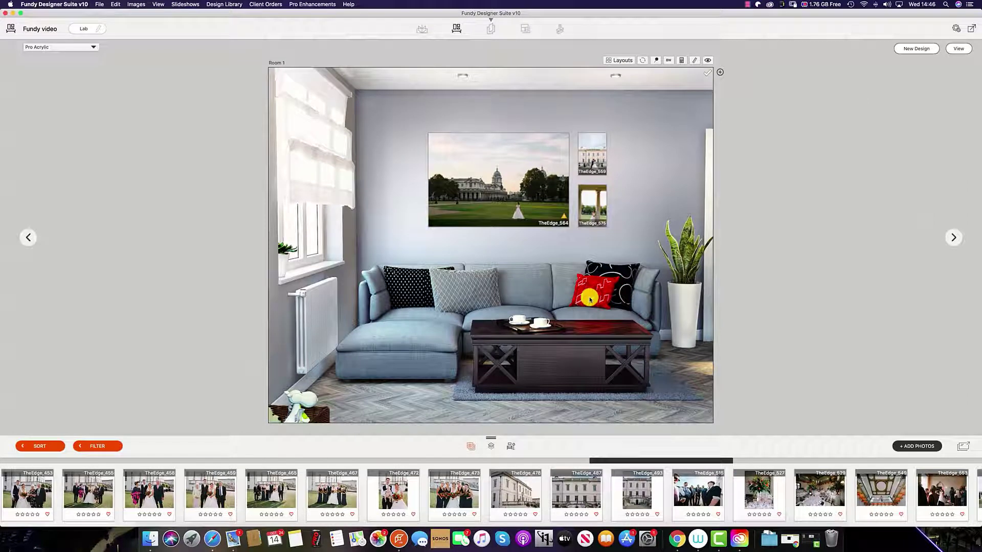
# - Add TheEdge_493 left of the large print, move the group up-right, and crop TheEdge_493 to portrait
pyautogui.moveTo(634, 500); pyautogui.dragTo(423, 182)
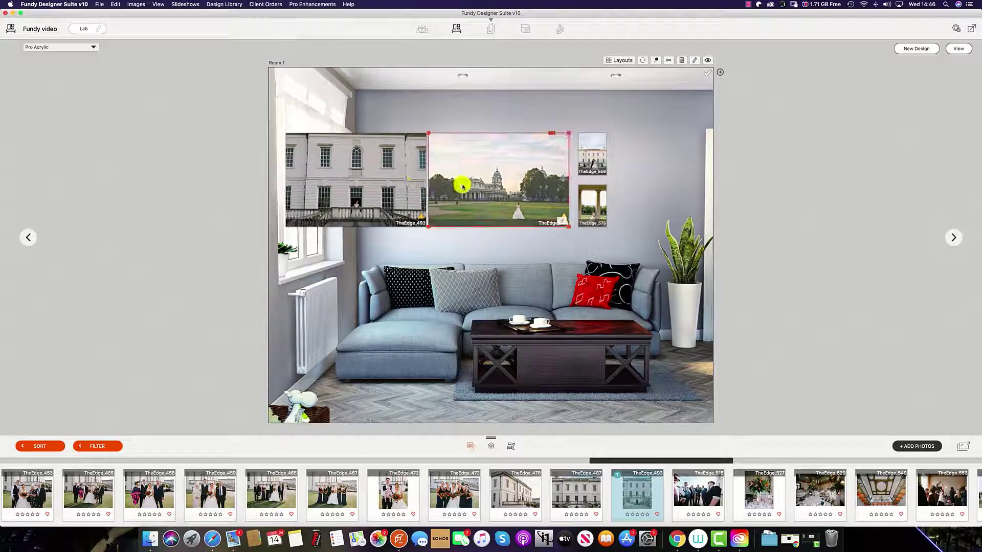
pyautogui.click(632, 234)
pyautogui.moveTo(588, 131); pyautogui.dragTo(667, 119)
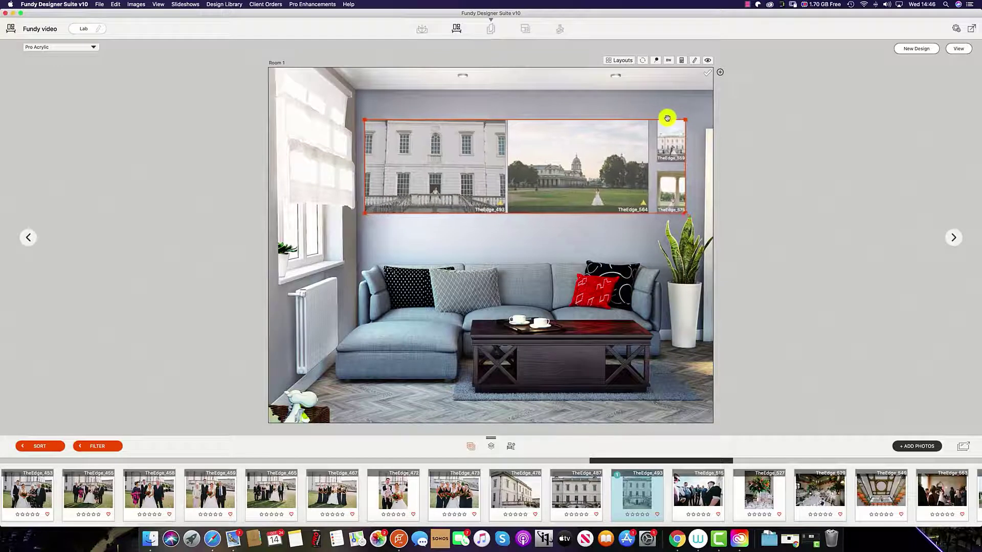
pyautogui.click(584, 233)
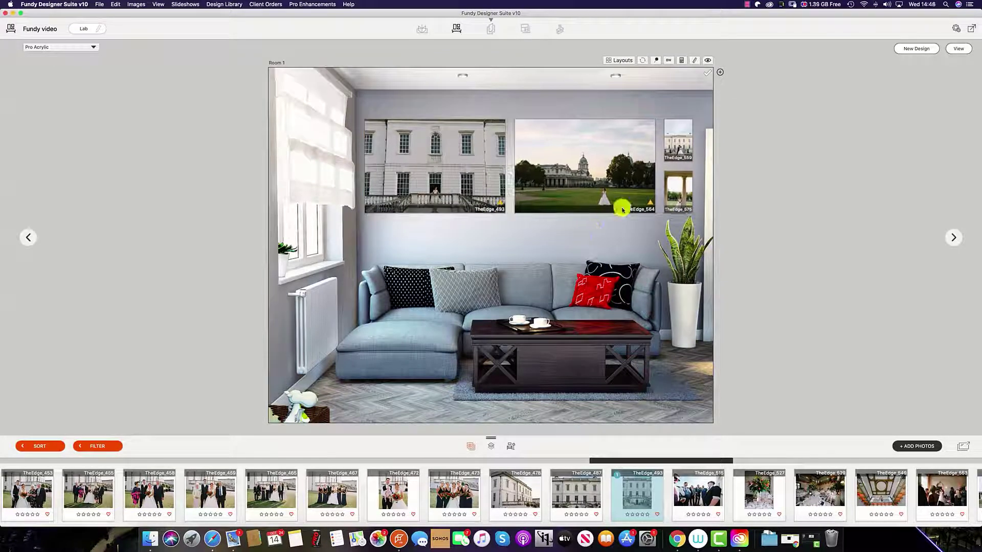
pyautogui.click(454, 186)
pyautogui.moveTo(363, 115); pyautogui.dragTo(446, 118)
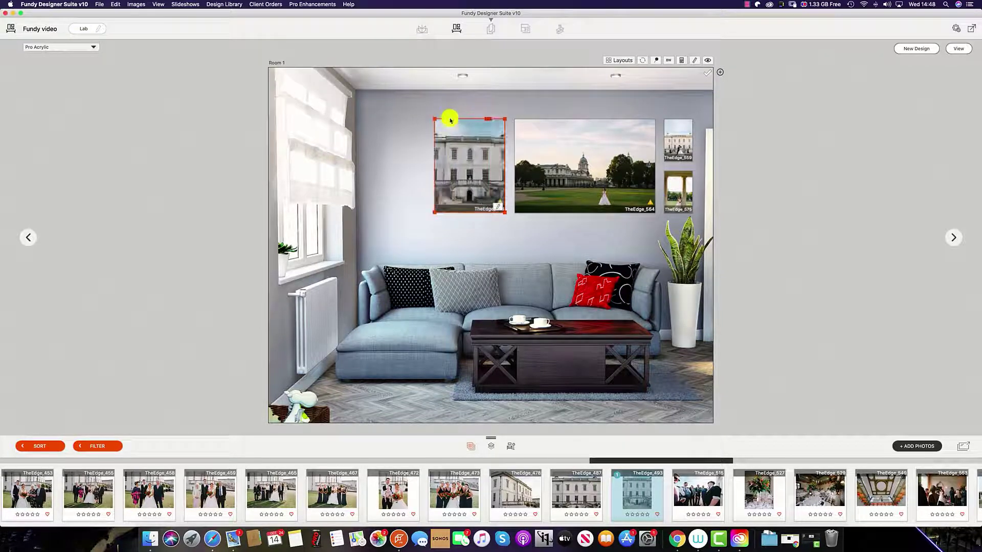
# - Centre the print group over the sofa and align TheEdge_493 level with TheEdge_564's top
pyautogui.click(672, 188)
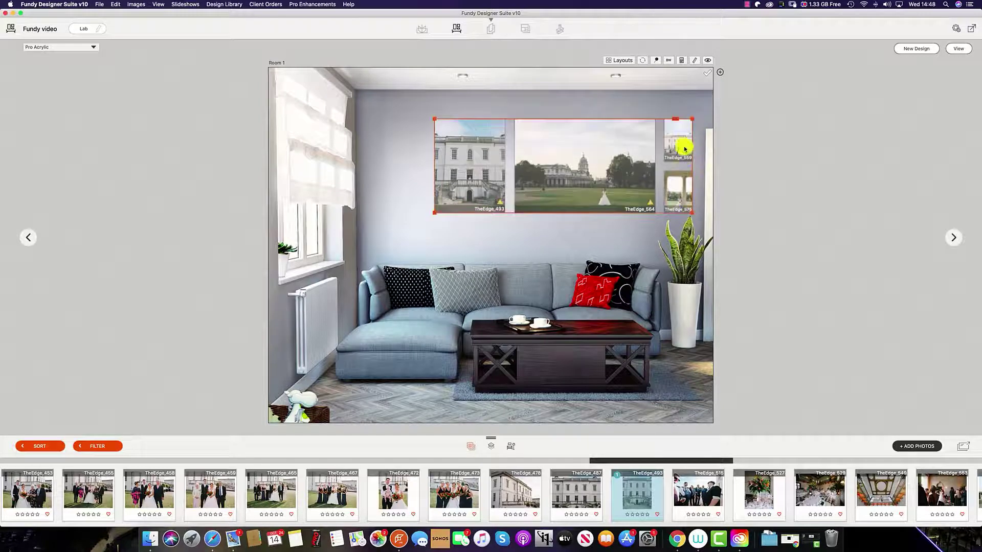
pyautogui.moveTo(679, 125); pyautogui.dragTo(629, 120)
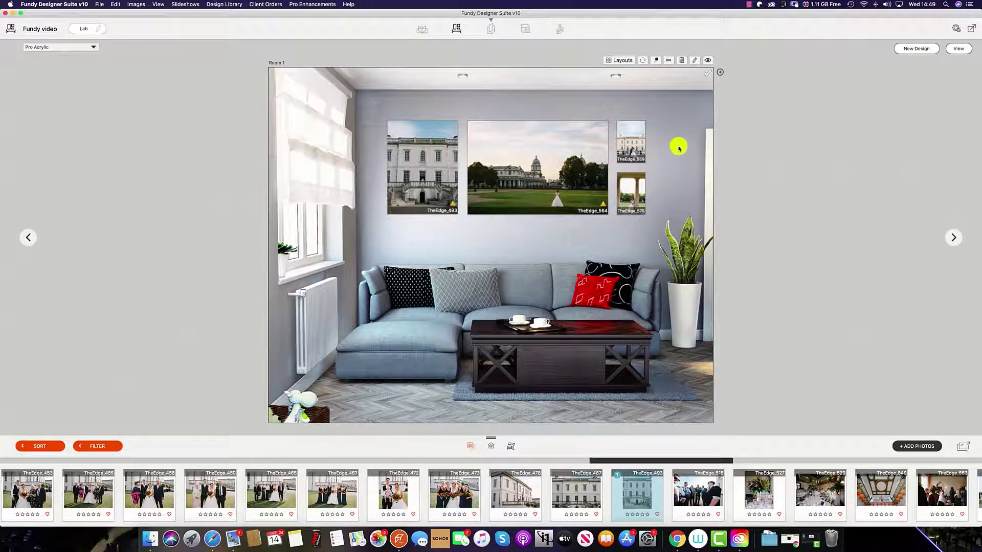
pyautogui.moveTo(631, 135)
pyautogui.mouseDown()
pyautogui.moveTo(661, 143)
pyautogui.moveTo(627, 143)
pyautogui.moveTo(645, 119)
pyautogui.moveTo(661, 133)
pyautogui.moveTo(627, 127)
pyautogui.moveTo(634, 121)
pyautogui.mouseUp()
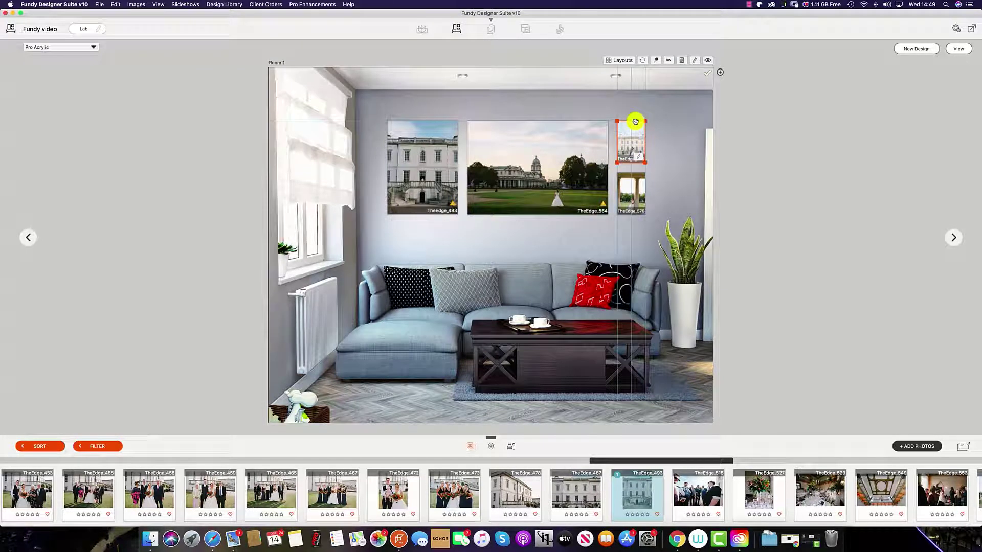
pyautogui.moveTo(635, 121); pyautogui.dragTo(634, 122)
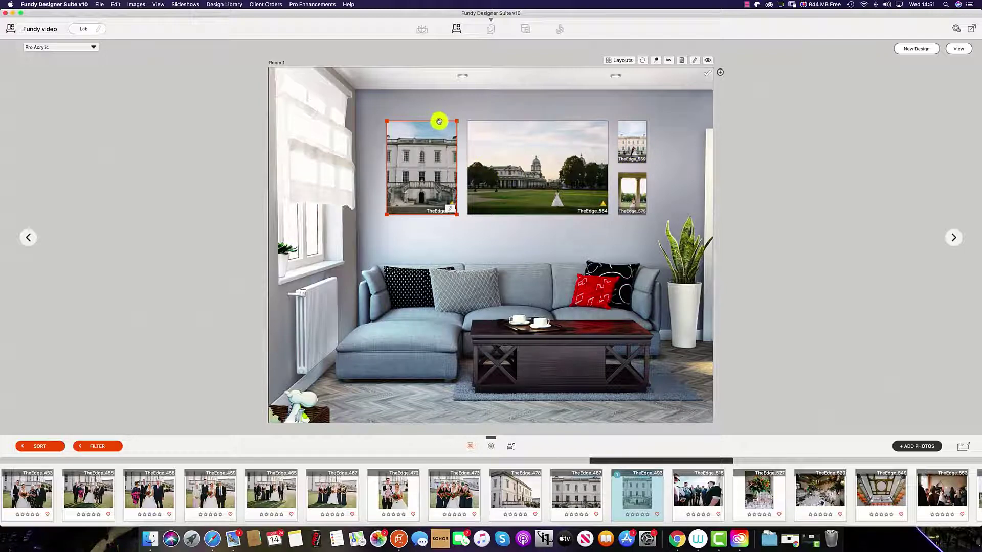
pyautogui.moveTo(439, 121)
pyautogui.mouseDown()
pyautogui.moveTo(427, 105)
pyautogui.moveTo(438, 137)
pyautogui.moveTo(440, 122)
pyautogui.moveTo(418, 120)
pyautogui.moveTo(441, 122)
pyautogui.moveTo(431, 120)
pyautogui.mouseUp()
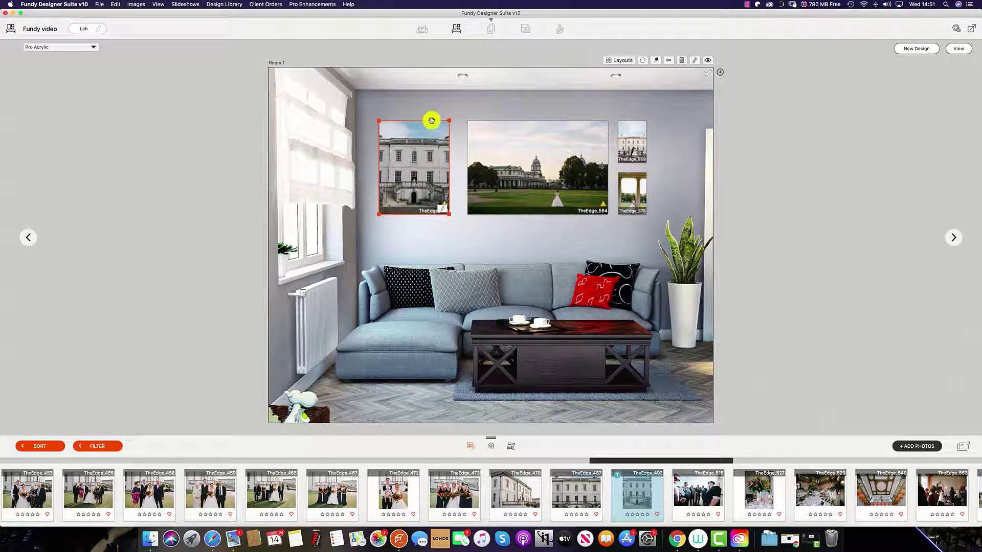
pyautogui.moveTo(431, 120); pyautogui.dragTo(437, 121)
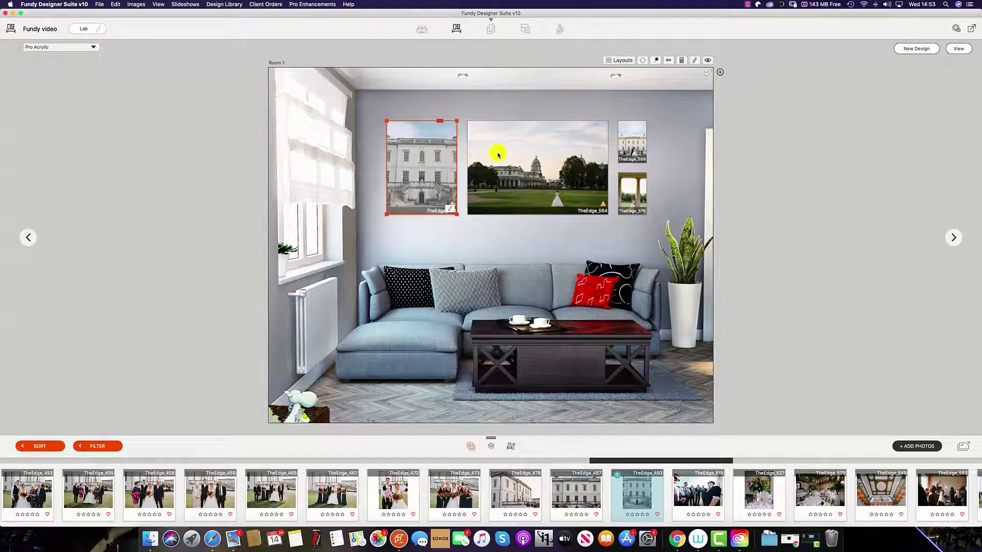
# - Restore the middle TheEdge_564 print to 60 x 40 via its size entry
pyautogui.click(498, 153)
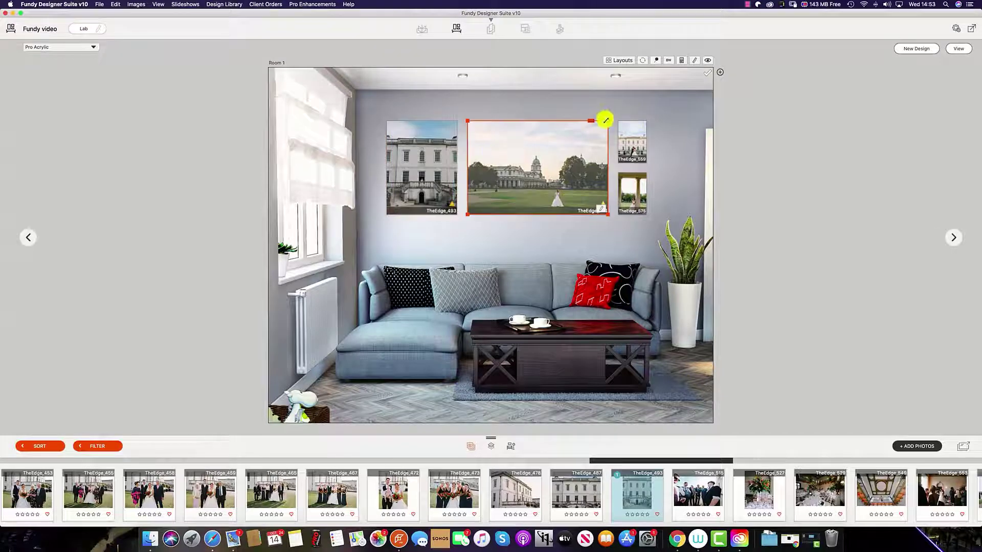
pyautogui.moveTo(606, 121)
pyautogui.mouseDown()
pyautogui.moveTo(559, 134)
pyautogui.moveTo(539, 127)
pyautogui.moveTo(606, 121)
pyautogui.mouseUp()
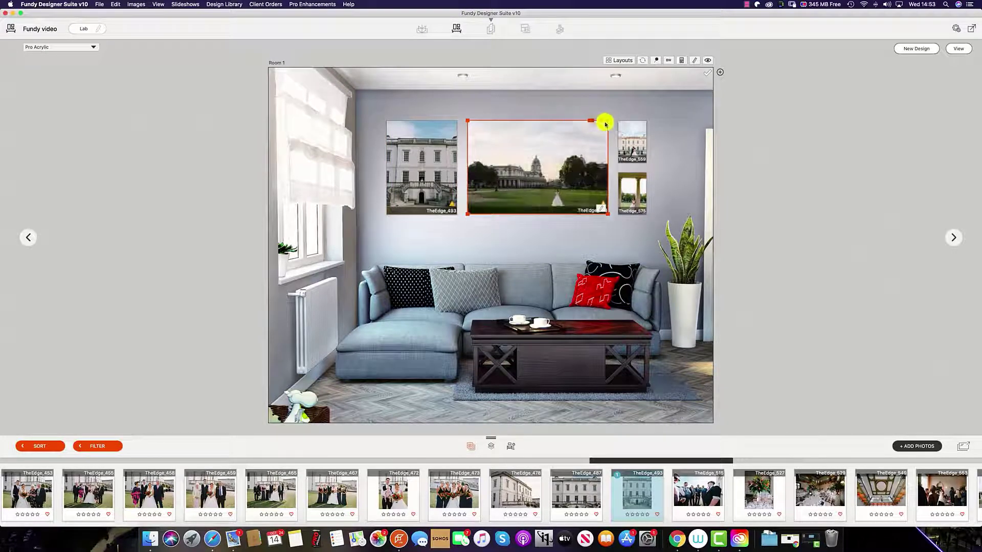
pyautogui.moveTo(603, 211)
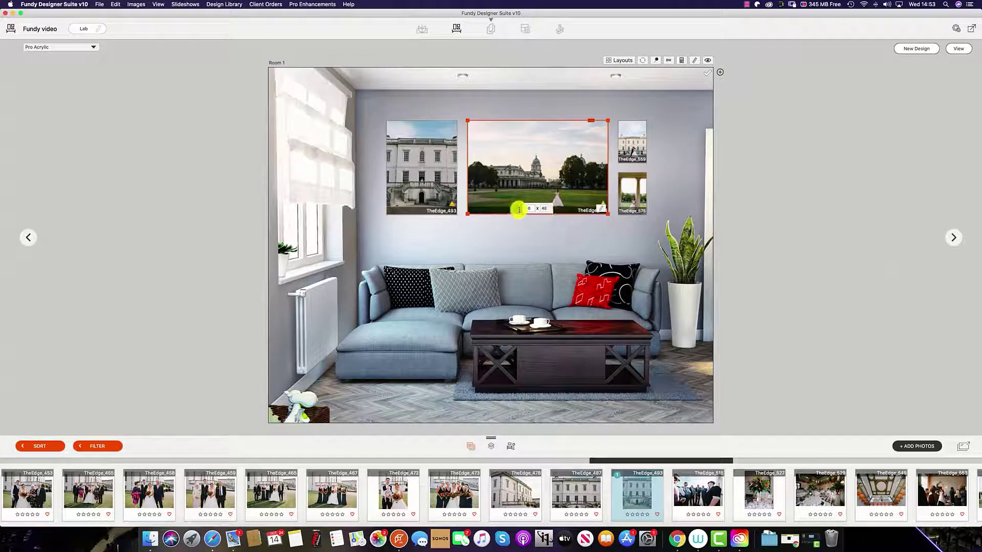
pyautogui.moveTo(528, 211); pyautogui.dragTo(541, 209)
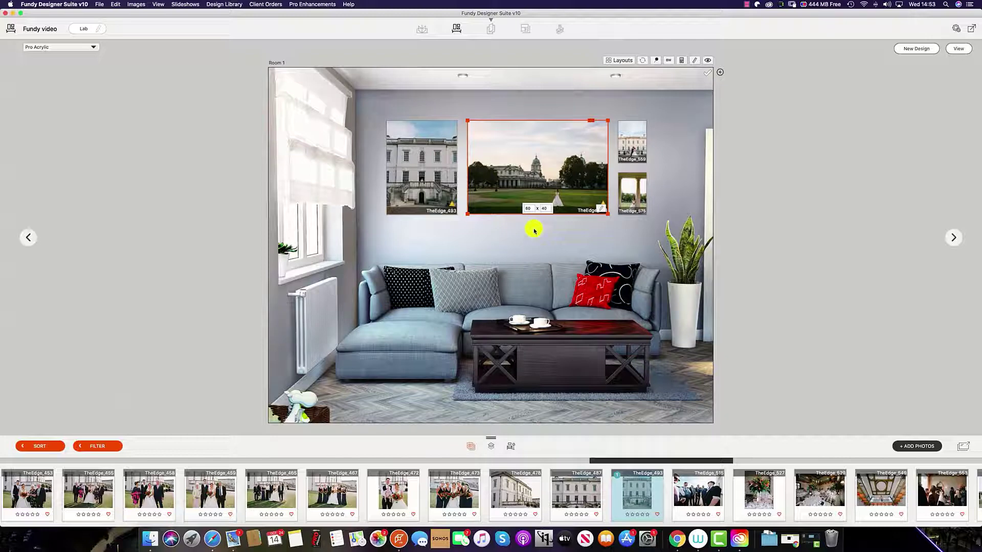
pyautogui.click(534, 231)
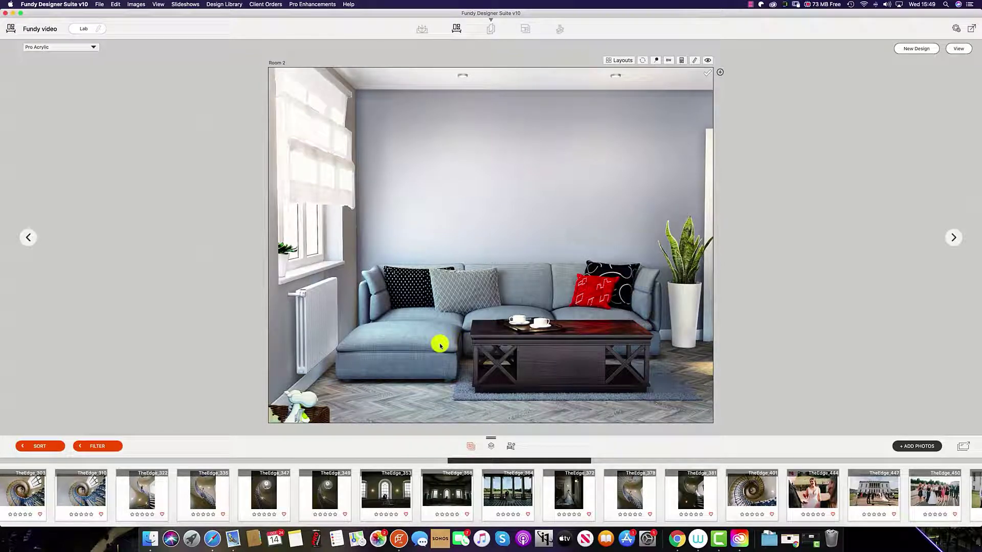
# - Drop TheEdge_347, TheEdge_335 and TheEdge_310 onto the Room 2 wall and show Standard Layouts
pyautogui.click(259, 488)
pyautogui.keyDown('super'); pyautogui.click(213, 494); pyautogui.keyUp('super')
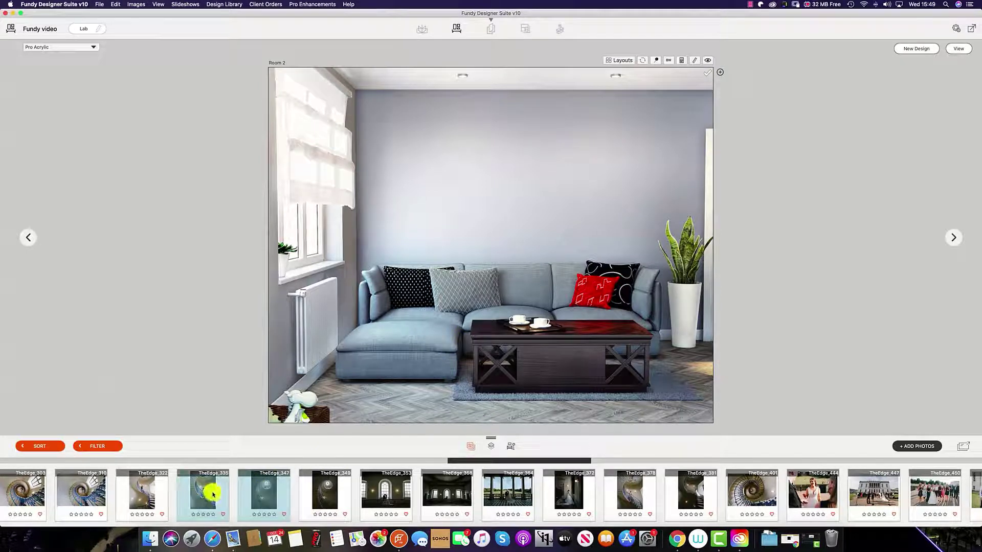
pyautogui.keyDown('super'); pyautogui.click(78, 493); pyautogui.keyUp('super')
pyautogui.moveTo(76, 495); pyautogui.dragTo(478, 172)
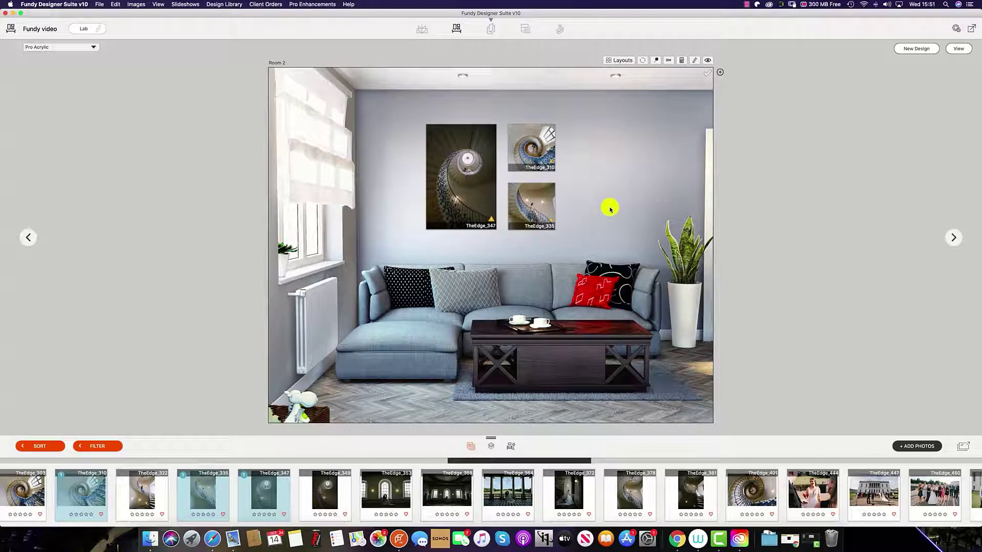
pyautogui.click(620, 60)
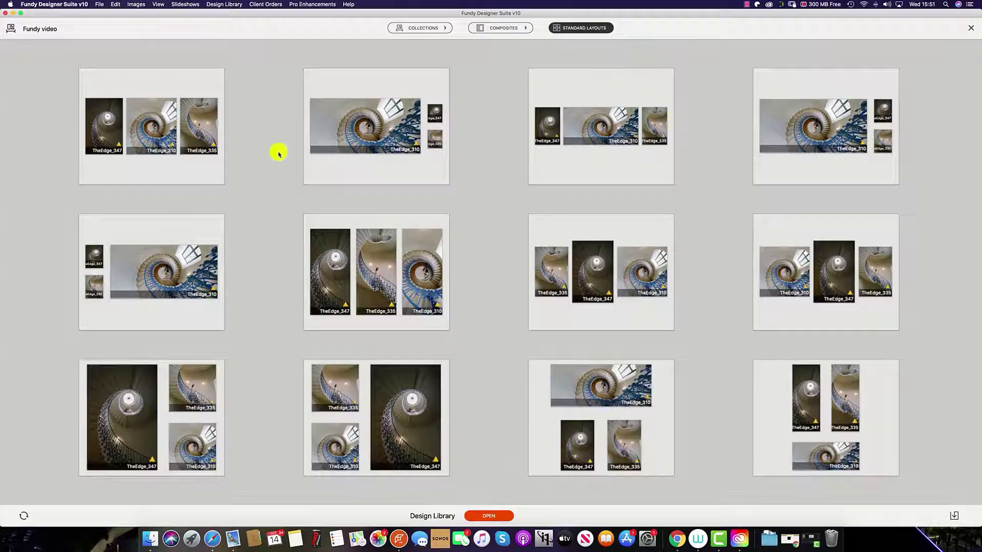
# - Apply the row layout with a wide TheEdge_310 centre, recrop it, and open TheEdge_347 for editing
pyautogui.click(597, 128)
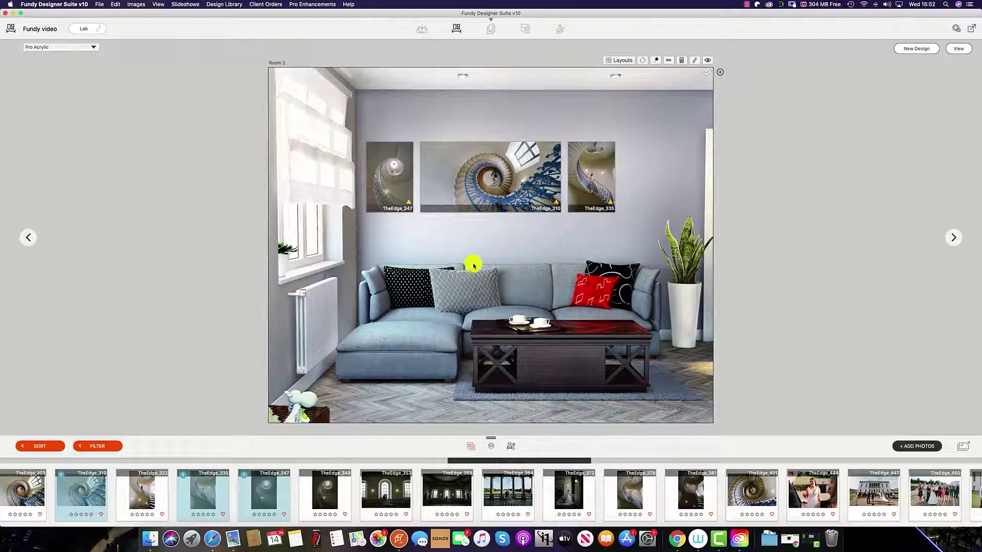
pyautogui.click(502, 172)
pyautogui.moveTo(502, 172); pyautogui.dragTo(503, 169)
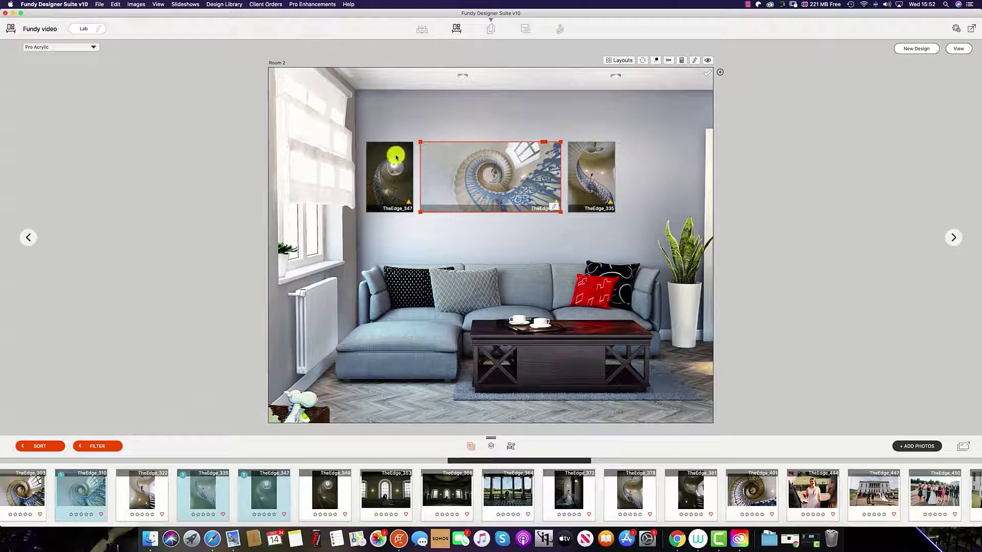
pyautogui.doubleClick(386, 175)
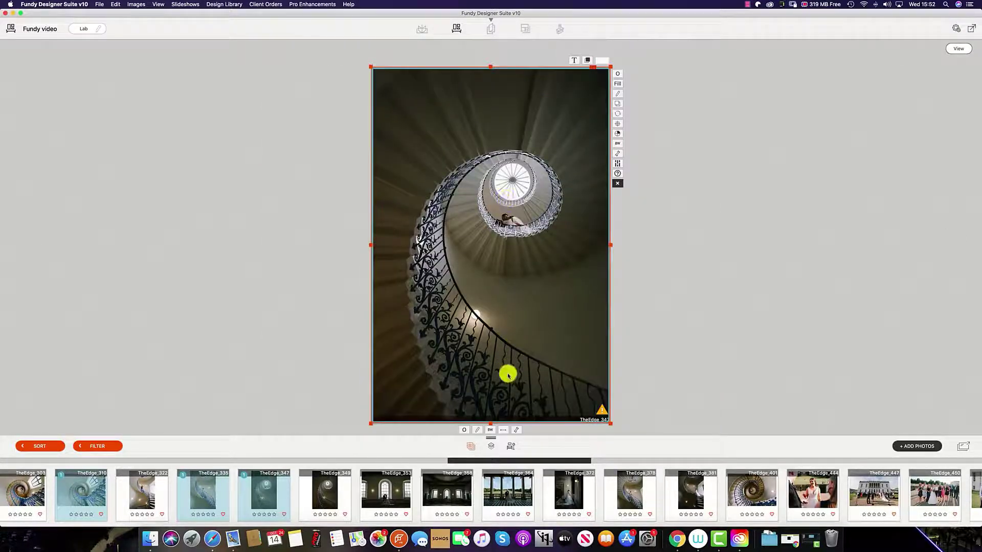
# - Zoom into TheEdge_347, raise it within its frame, and return to the Room 2 wall
pyautogui.click(517, 432)
pyautogui.moveTo(485, 405); pyautogui.dragTo(490, 407)
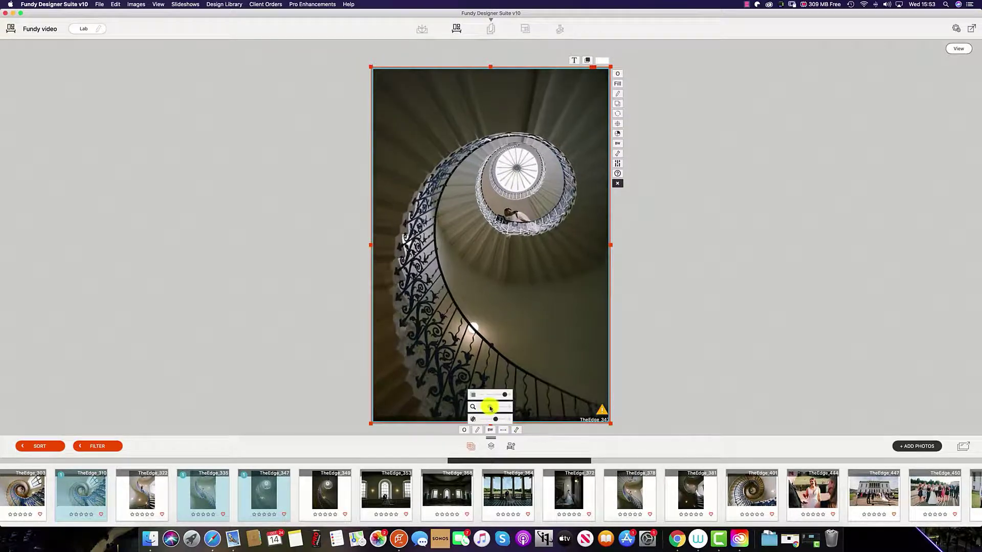
pyautogui.moveTo(529, 348); pyautogui.dragTo(528, 316)
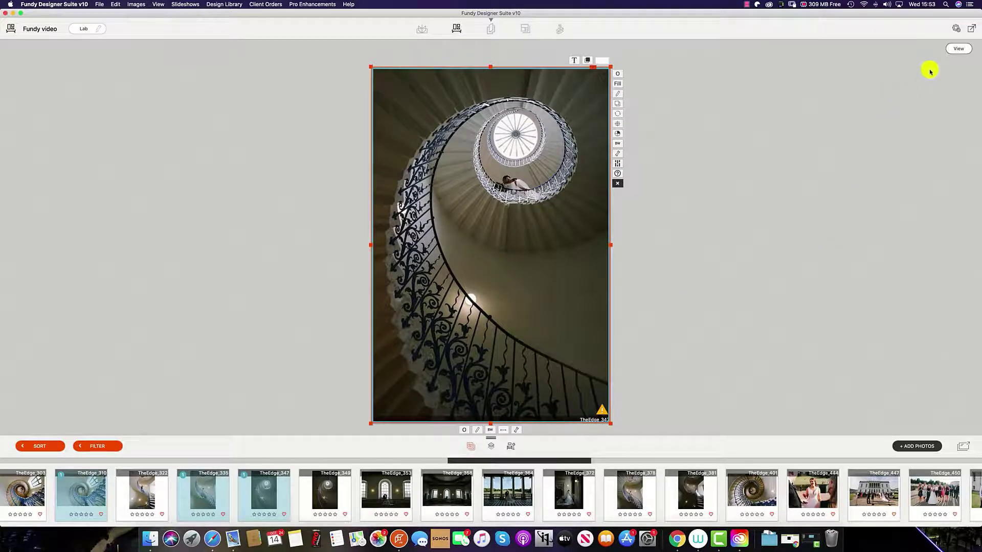
pyautogui.click(959, 48)
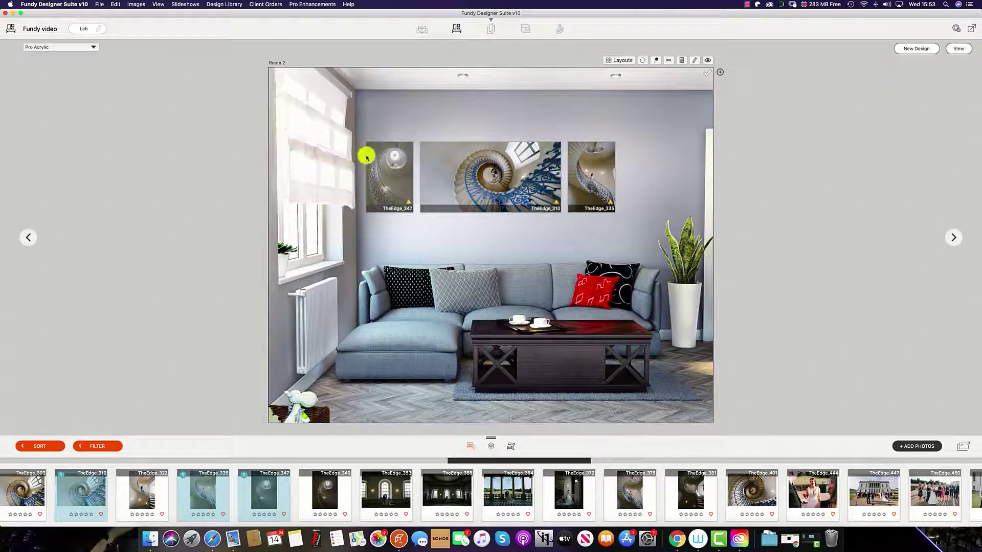
# - Swap TheEdge_347 into the right-hand frame so TheEdge_335 moves to the left
pyautogui.click(439, 174)
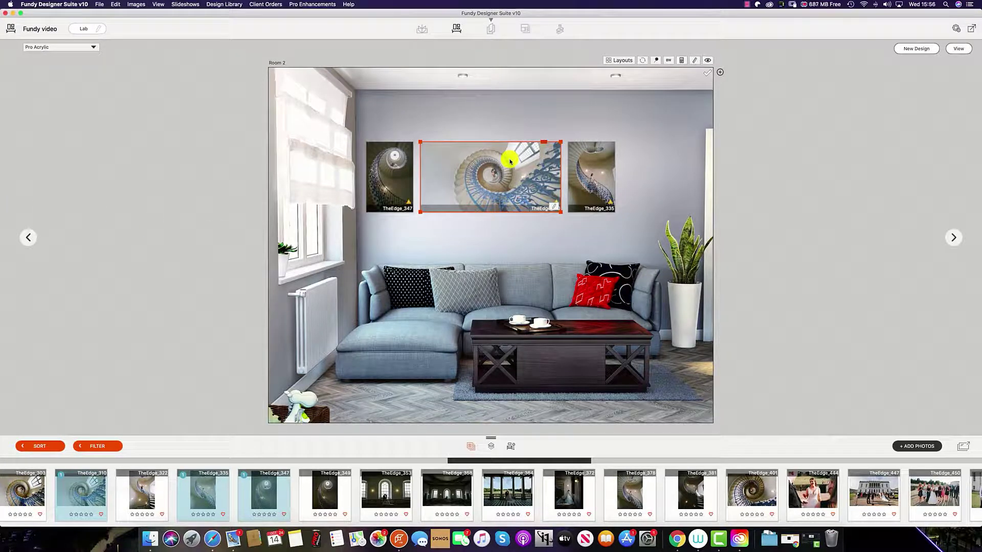
pyautogui.click(399, 173)
pyautogui.moveTo(380, 173); pyautogui.dragTo(583, 168)
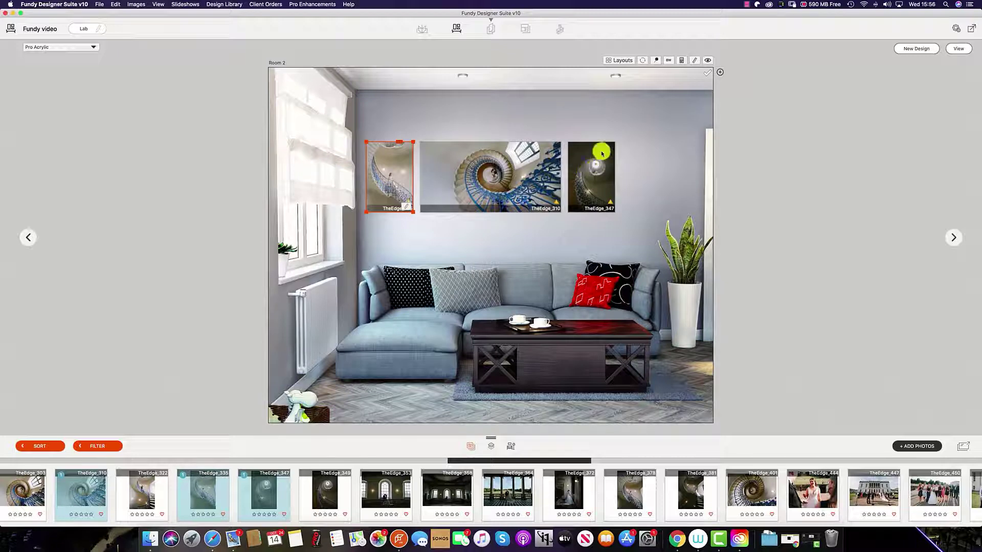
pyautogui.moveTo(613, 180)
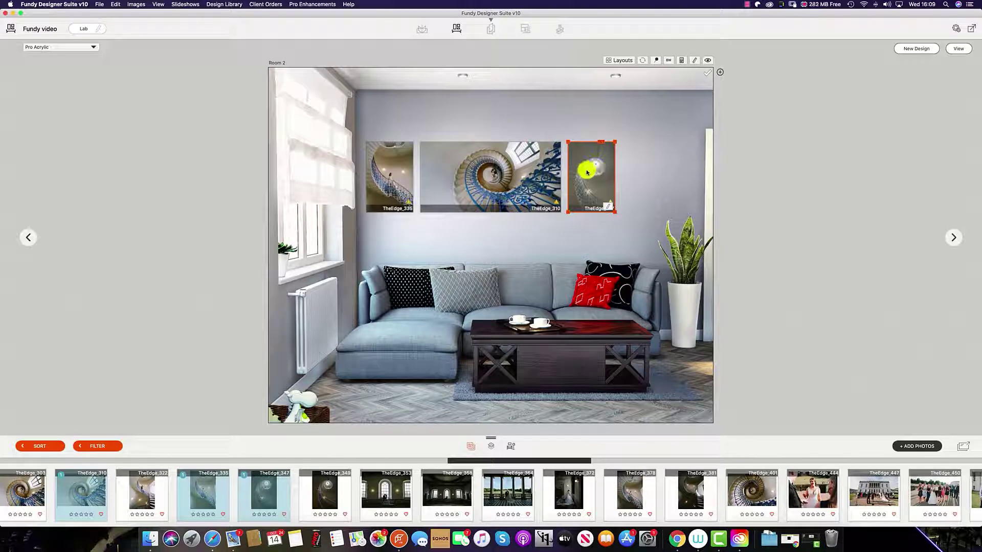
# - Pull TheEdge_347 out as its own print, enlarge it and align it right of the centre print
pyautogui.moveTo(594, 170); pyautogui.dragTo(652, 178)
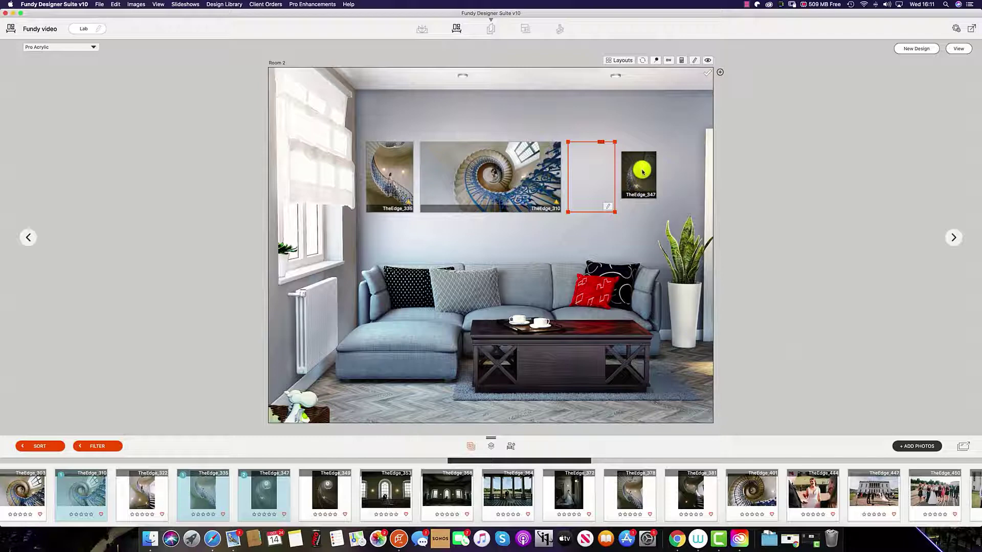
pyautogui.click(640, 167)
pyautogui.moveTo(647, 149); pyautogui.dragTo(588, 147)
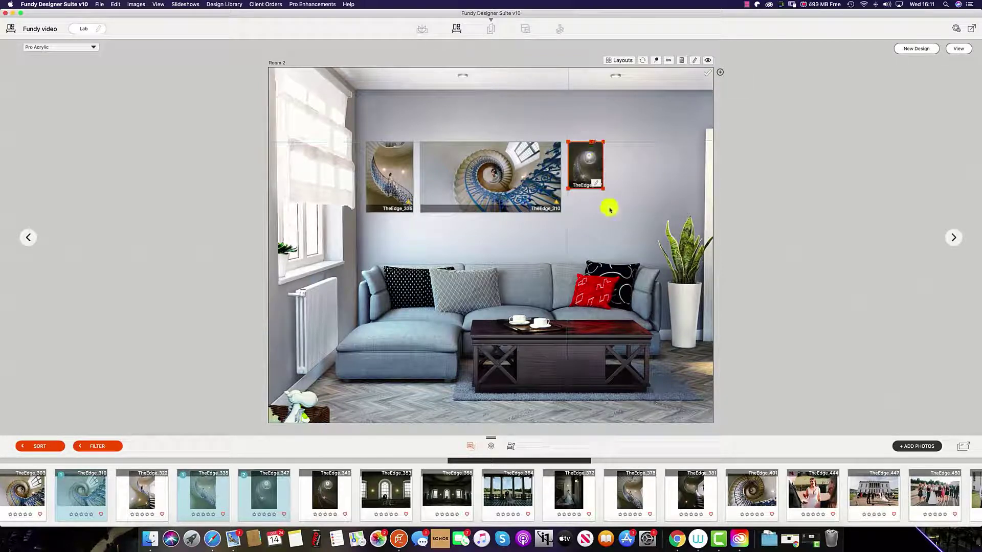
pyautogui.moveTo(601, 189); pyautogui.dragTo(616, 209)
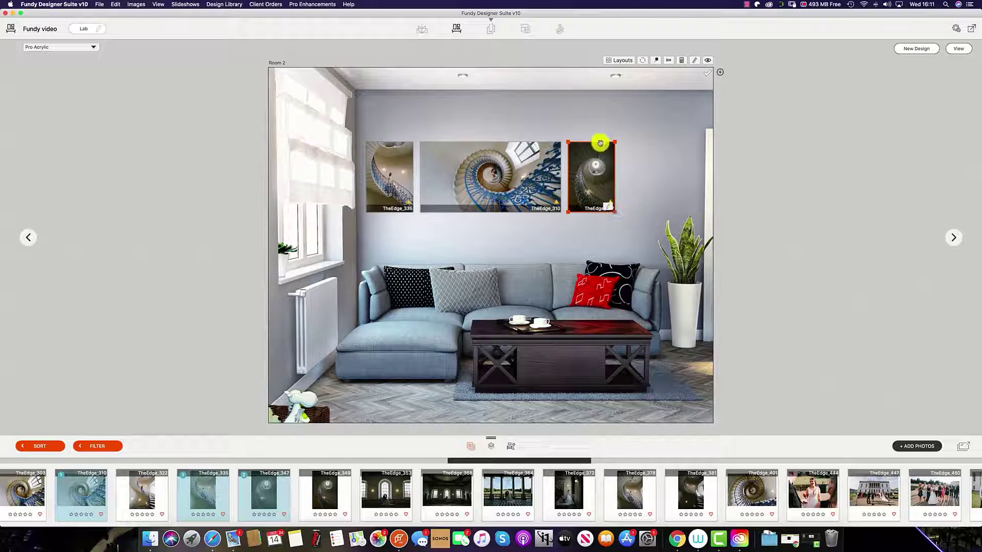
pyautogui.moveTo(601, 141)
pyautogui.mouseDown()
pyautogui.moveTo(635, 141)
pyautogui.moveTo(600, 142)
pyautogui.mouseUp()
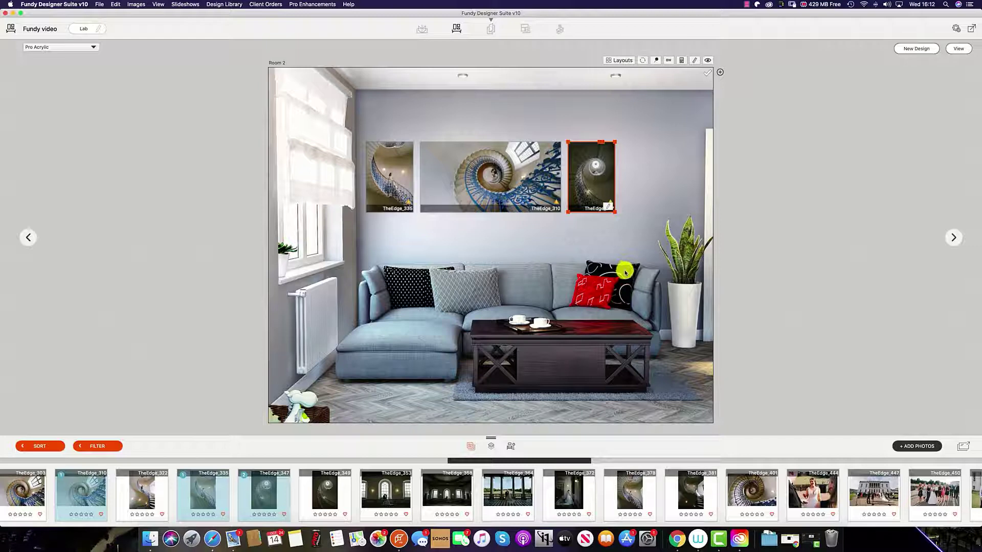
pyautogui.click(348, 5)
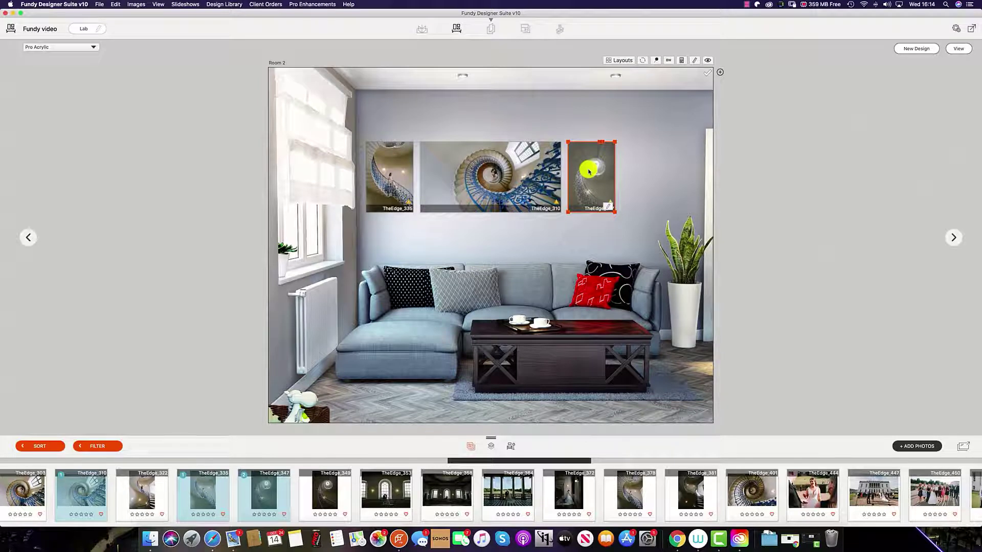
# - Zoom the TheEdge_347 photo in and out within the right frame to settle its crop
pyautogui.scroll(2, 589, 172)
pyautogui.scroll(-2, 589, 172)
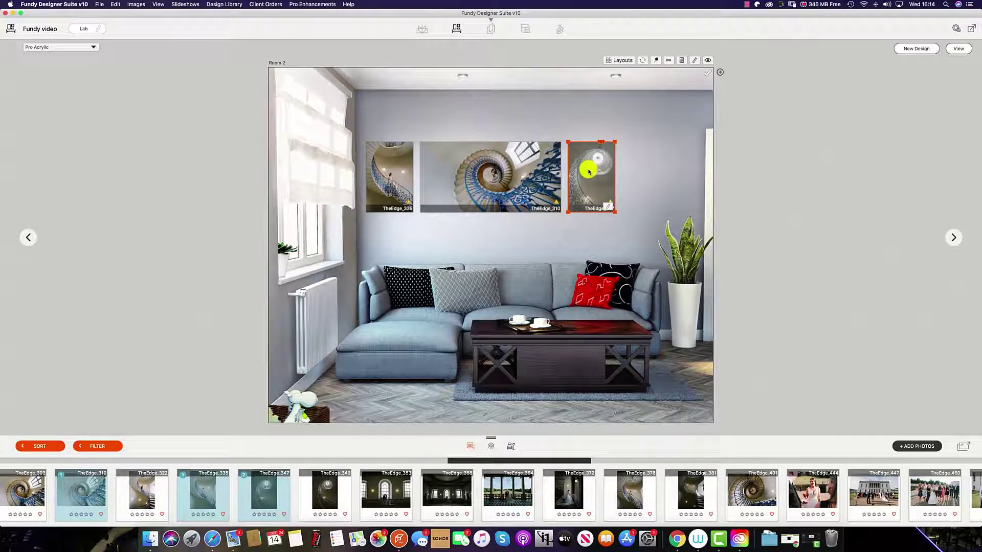
pyautogui.scroll(1, 589, 171)
pyautogui.scroll(-1, 589, 172)
pyautogui.scroll(2, 589, 171)
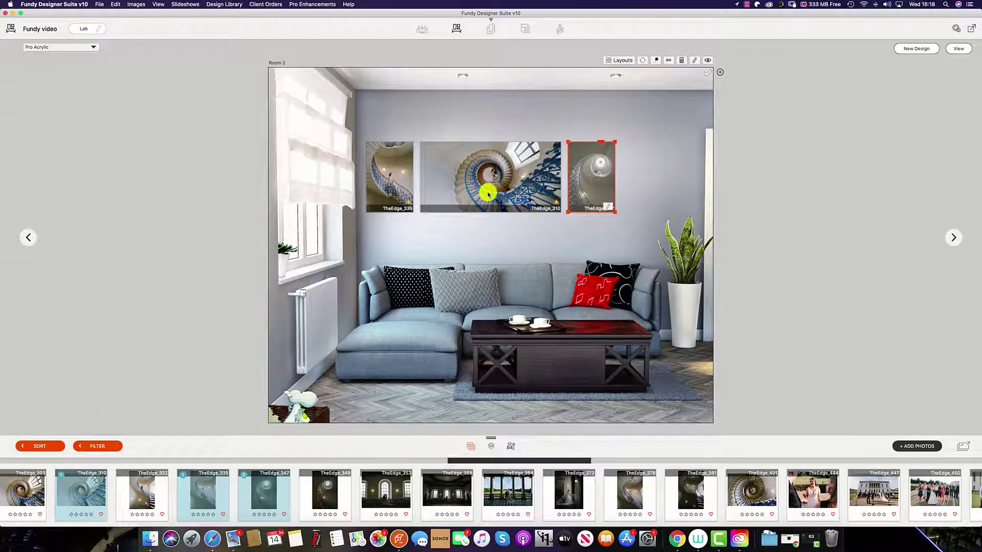
# - Rotate the right TheEdge_347 photo slightly within its frame using the rotation slider
pyautogui.doubleClick(595, 183)
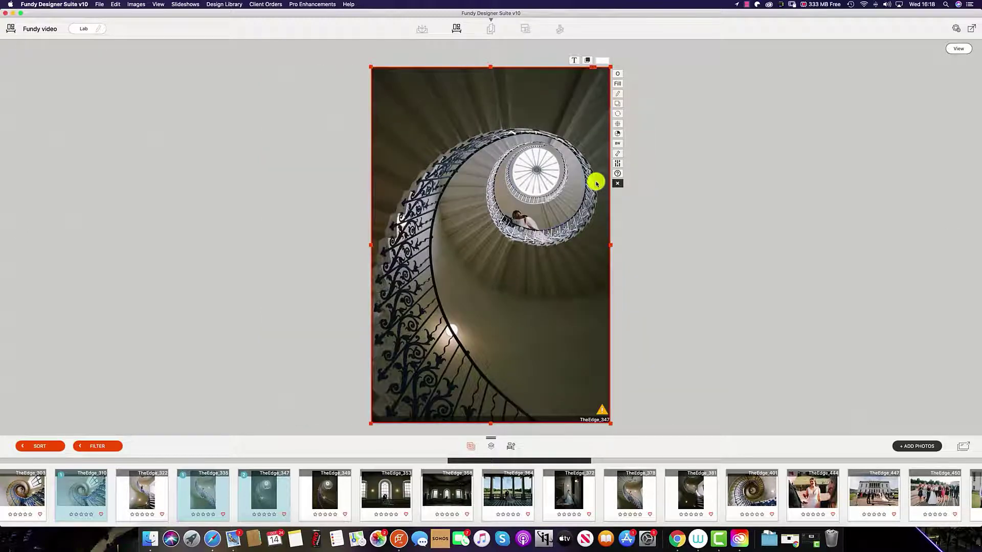
pyautogui.click(482, 216)
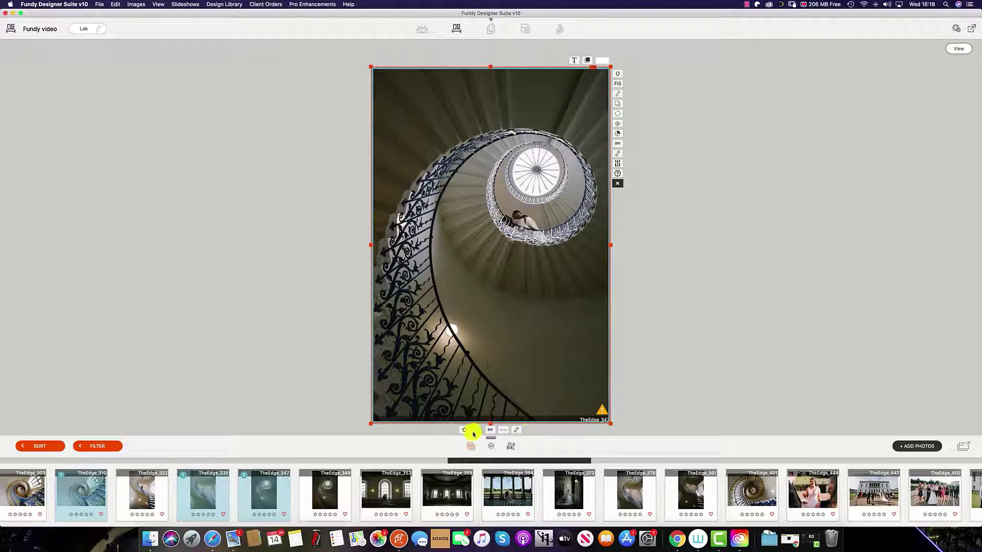
pyautogui.click(515, 431)
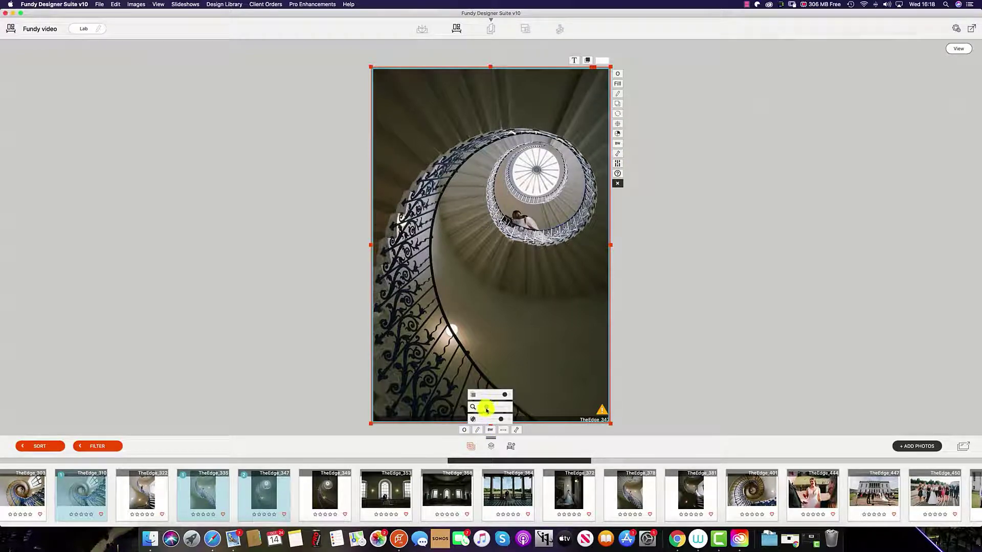
pyautogui.moveTo(500, 419); pyautogui.dragTo(475, 409)
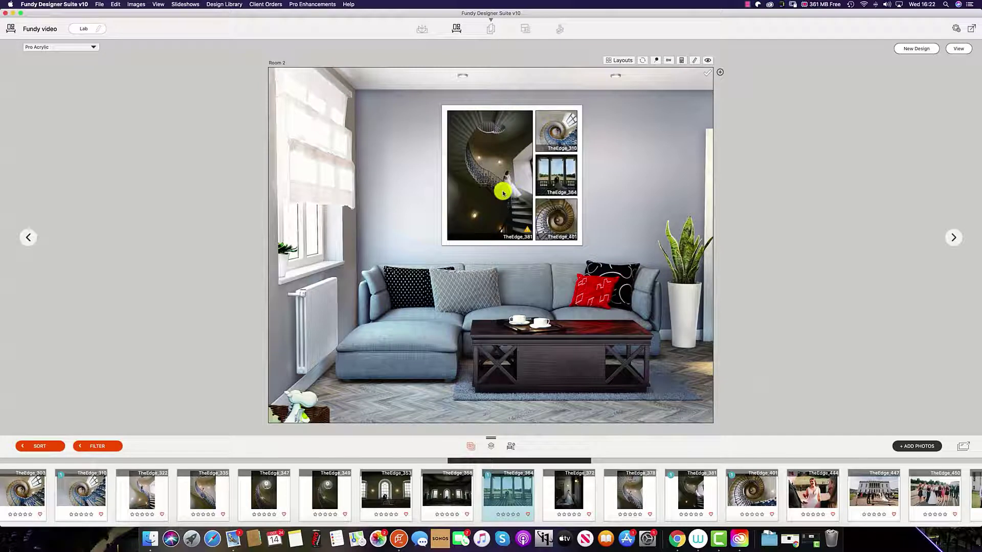
# - Replace the four-photo print with TheEdge_372, nudged into place and sized 60 x 60
pyautogui.press('BackSpace')
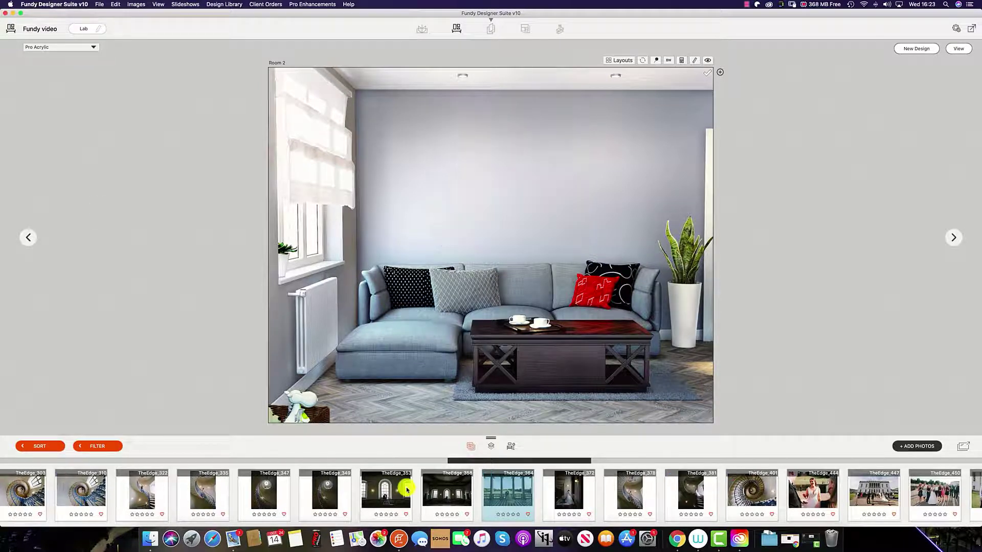
pyautogui.click(636, 498)
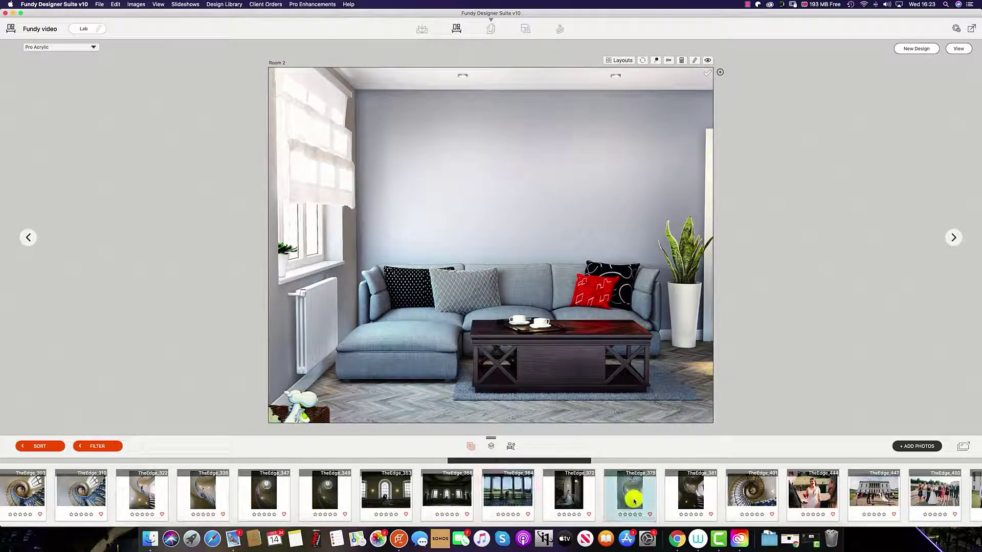
pyautogui.moveTo(569, 498); pyautogui.dragTo(473, 182)
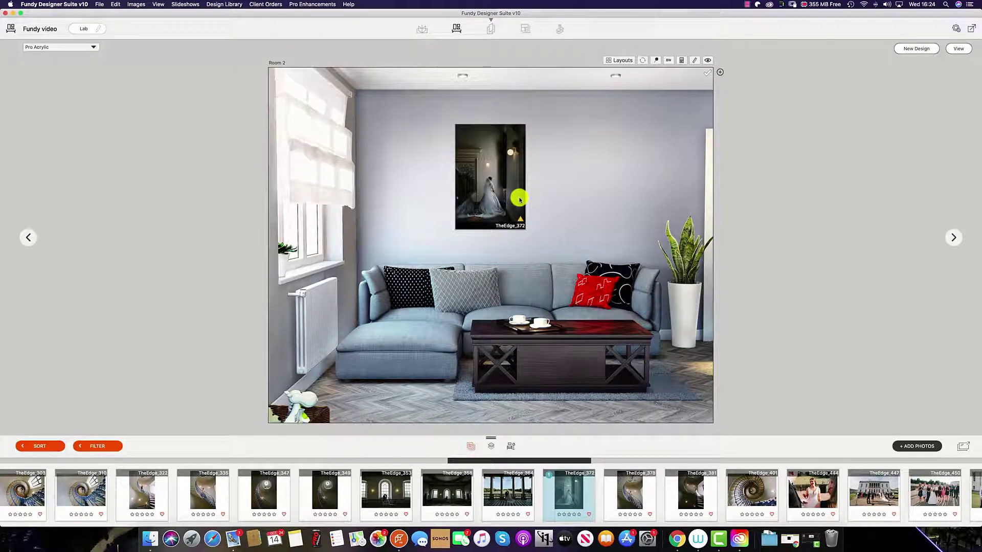
pyautogui.moveTo(521, 225); pyautogui.dragTo(629, 259)
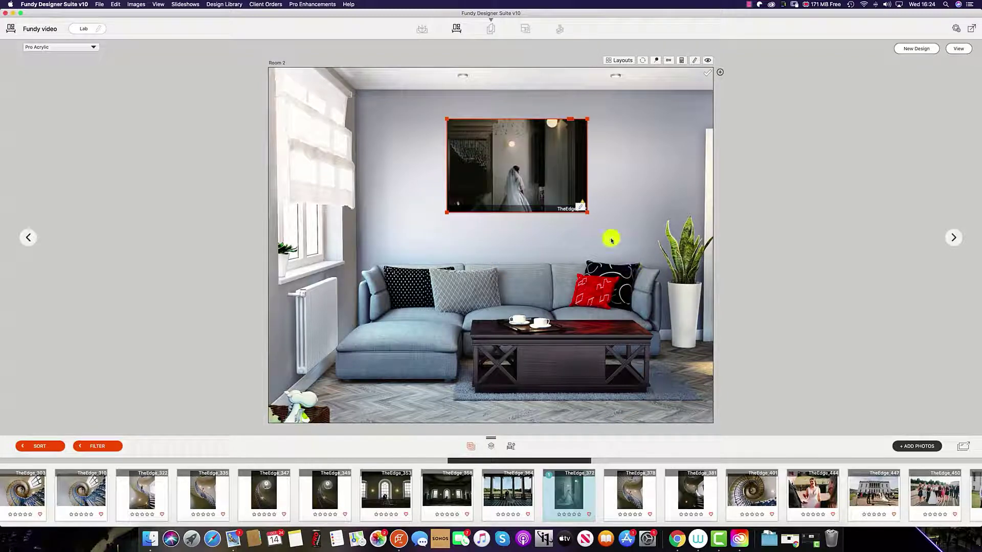
pyautogui.click(581, 208)
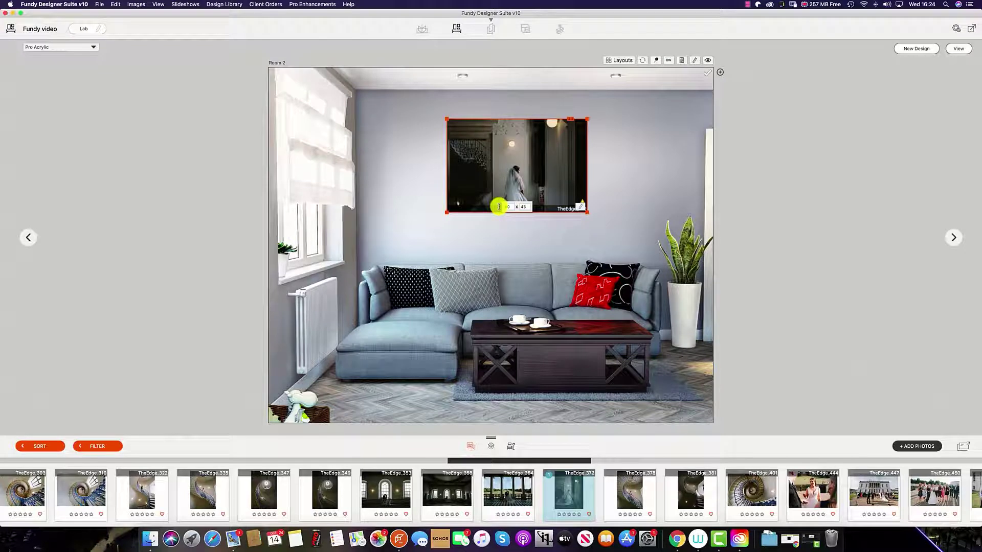
pyautogui.press('Tab')
pyautogui.write('60')
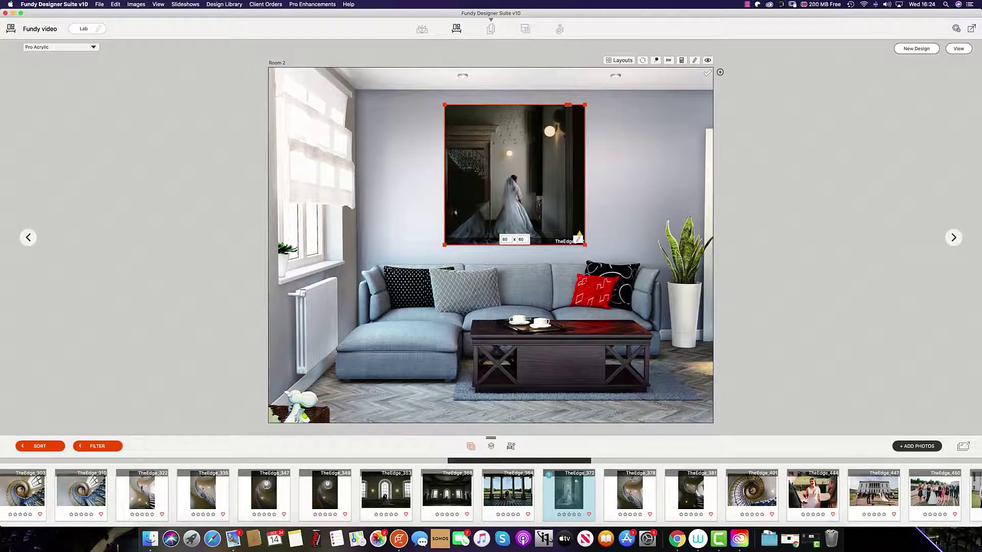
# - Drop TheEdge_349, TheEdge_401 and TheEdge_310 together into the wall frame
pyautogui.click(539, 509)
pyautogui.click(324, 506)
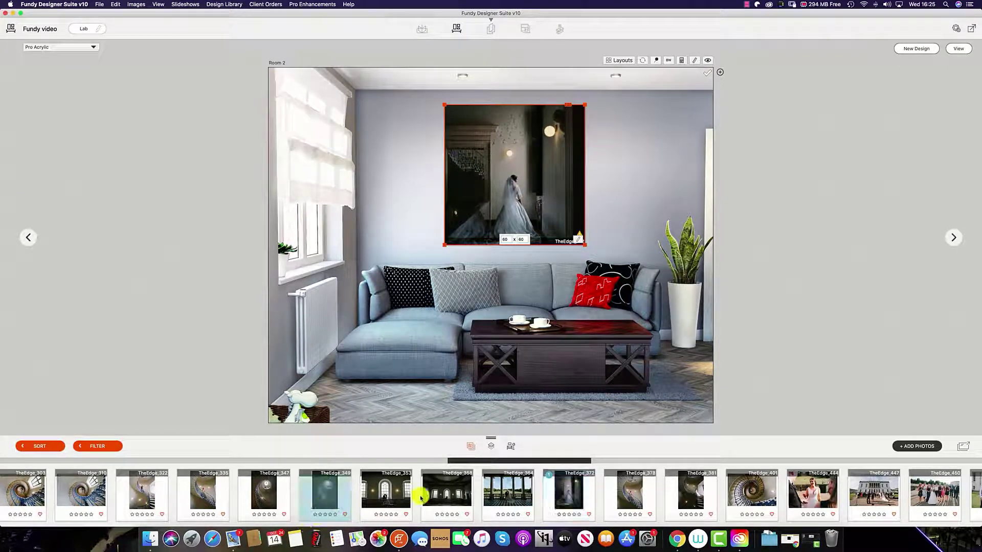
pyautogui.keyDown('super'); pyautogui.click(740, 490); pyautogui.keyUp('super')
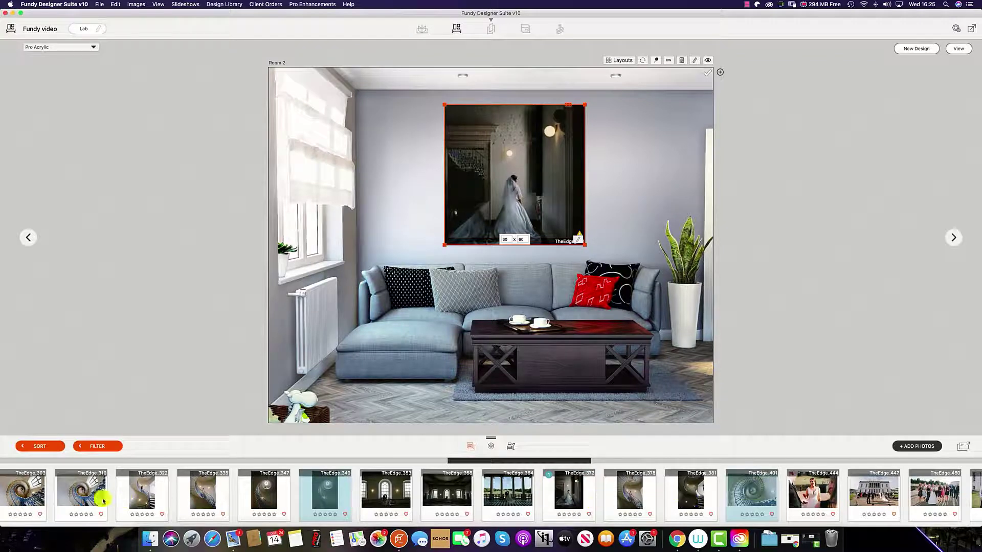
pyautogui.keyDown('super'); pyautogui.click(84, 497); pyautogui.keyUp('super')
pyautogui.moveTo(84, 497); pyautogui.dragTo(554, 219)
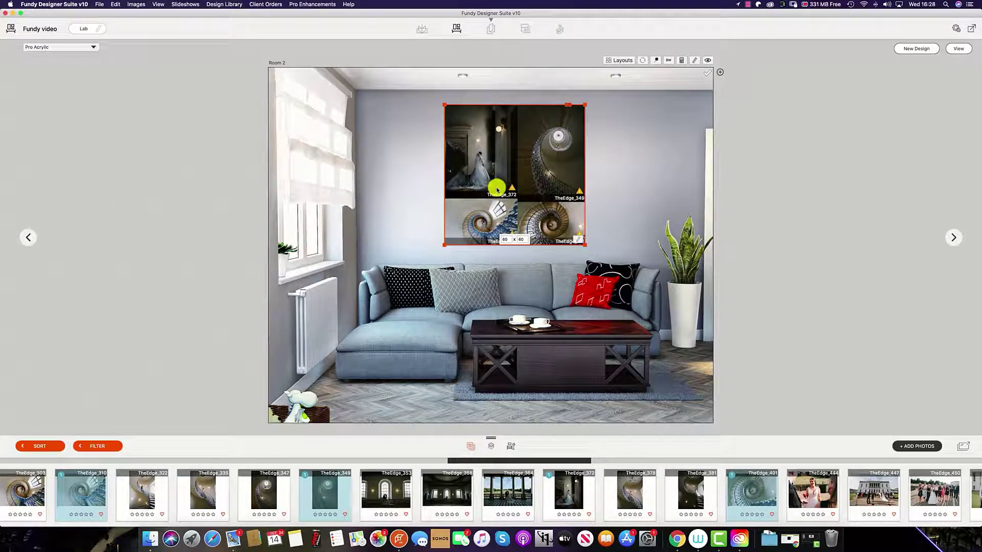
# - Open the wall grid for editing and shrink the photos to leave a white margin
pyautogui.doubleClick(522, 166)
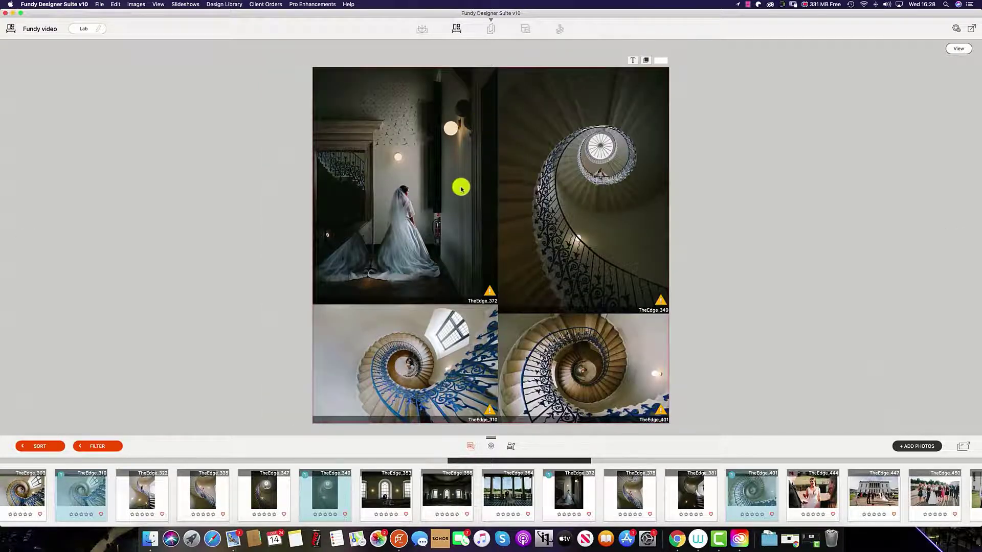
pyautogui.click(461, 190)
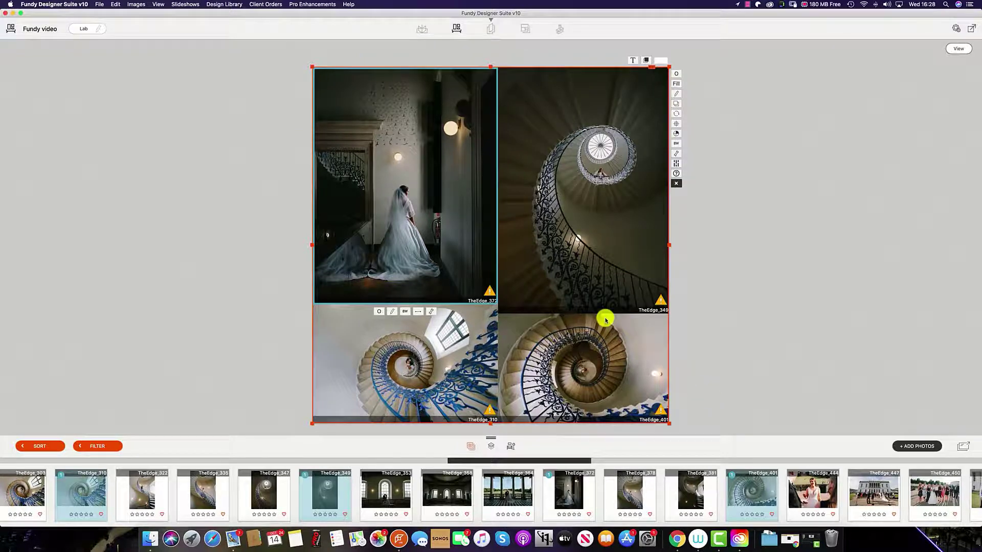
pyautogui.click(509, 181)
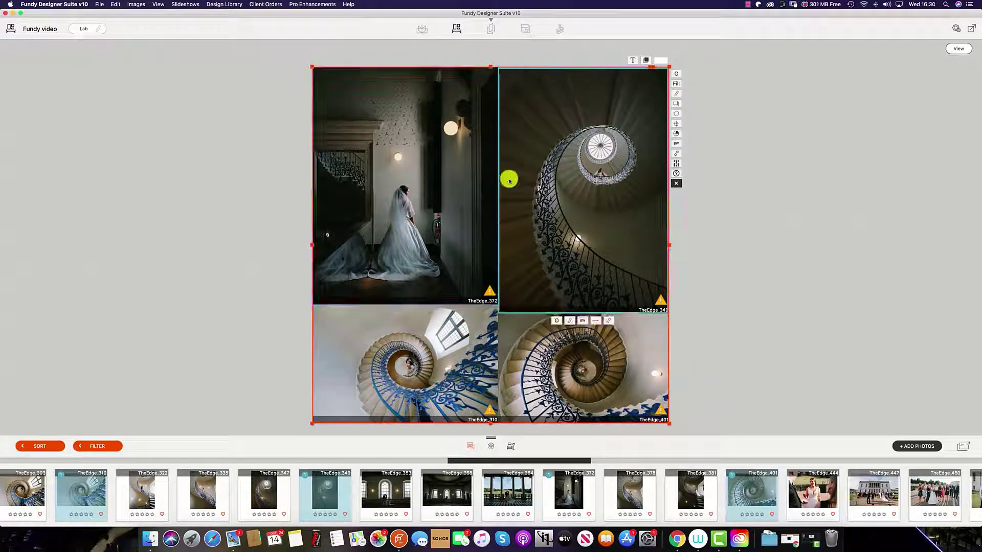
pyautogui.moveTo(669, 67); pyautogui.dragTo(658, 77)
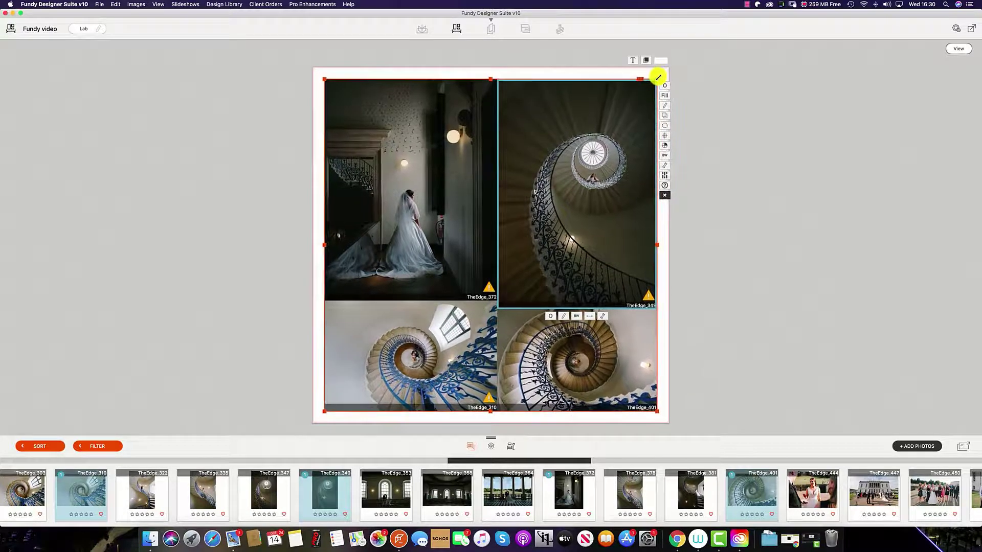
# - Set spacing 17 and a 4 black stroke, and move the lower-right photo to the upper-right slot
pyautogui.click(664, 166)
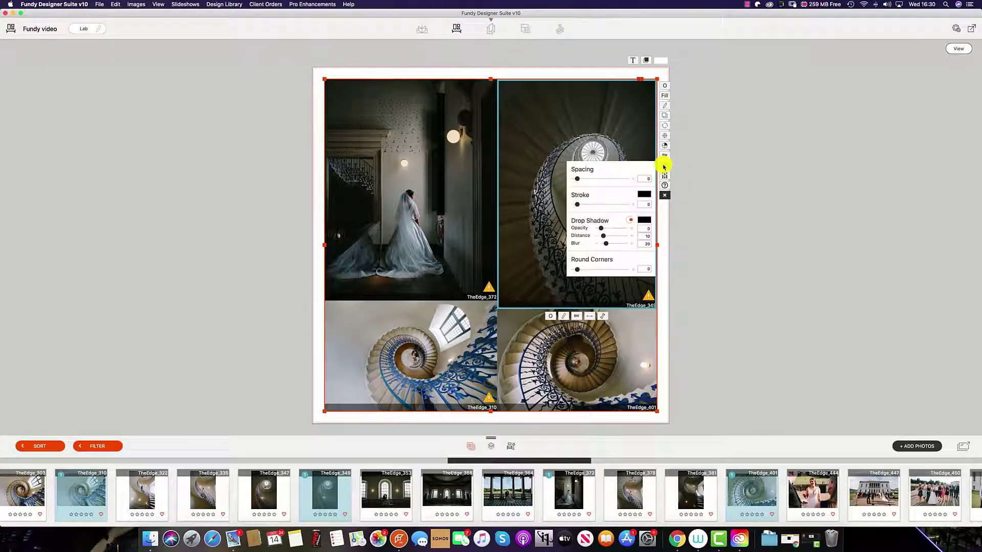
pyautogui.moveTo(577, 180); pyautogui.dragTo(586, 179)
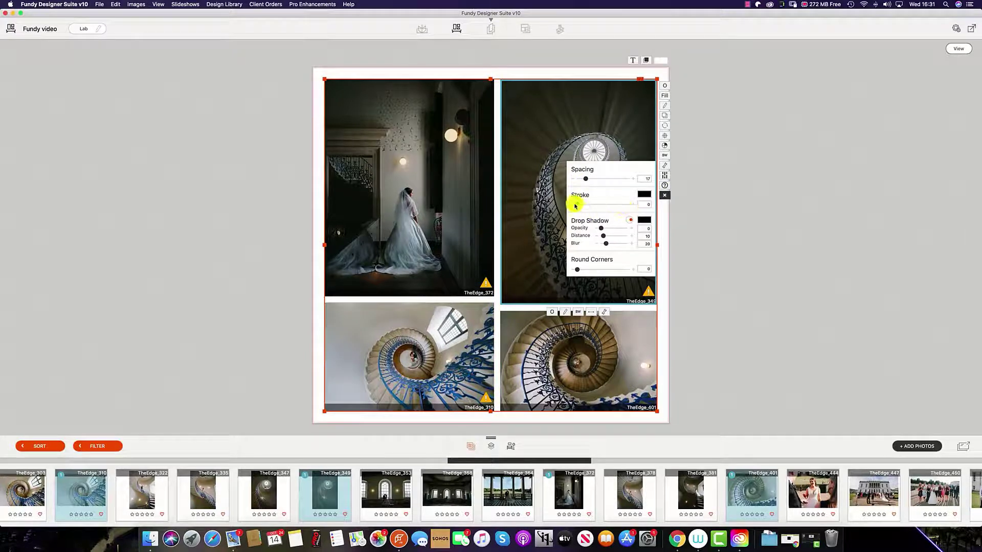
pyautogui.moveTo(578, 205); pyautogui.dragTo(579, 207)
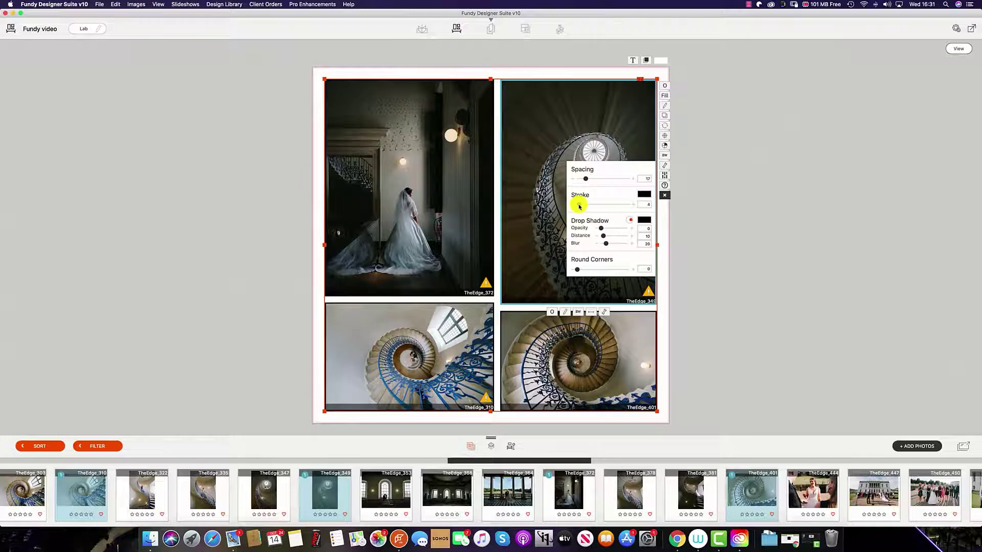
pyautogui.click(546, 224)
pyautogui.moveTo(566, 342); pyautogui.dragTo(562, 263)
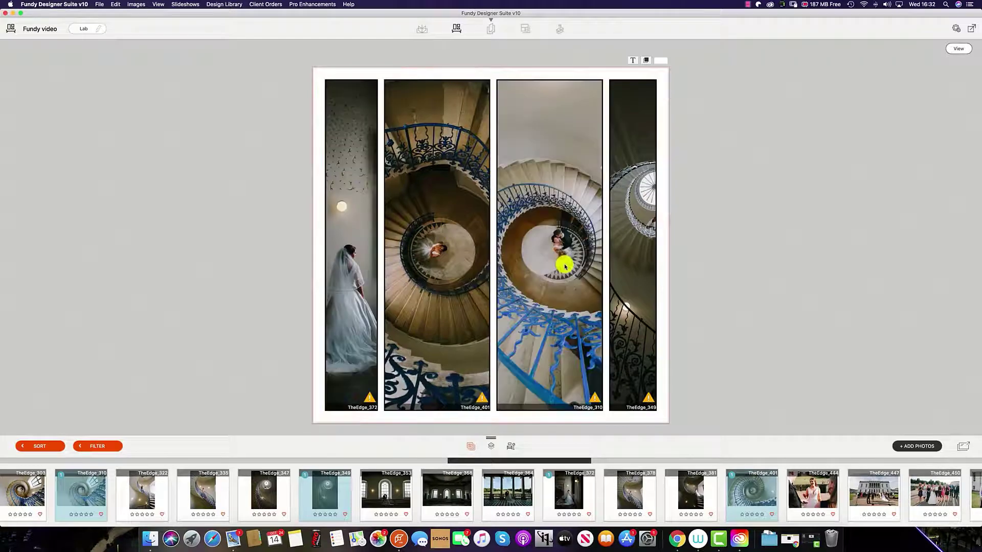
# - Switch the grid to four horizontal rows, resize the row heights, and preview it on the wall
pyautogui.click(664, 175)
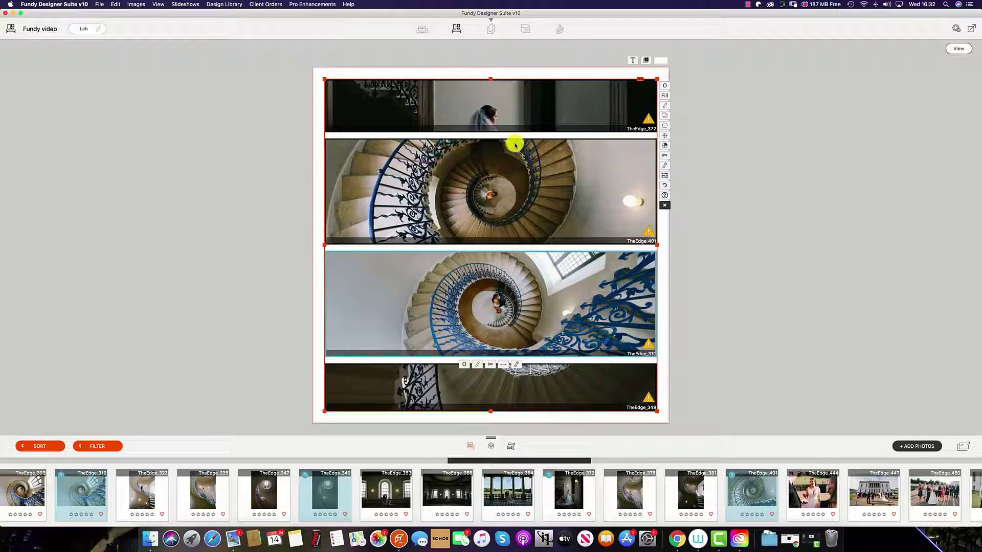
pyautogui.moveTo(520, 134); pyautogui.dragTo(519, 171)
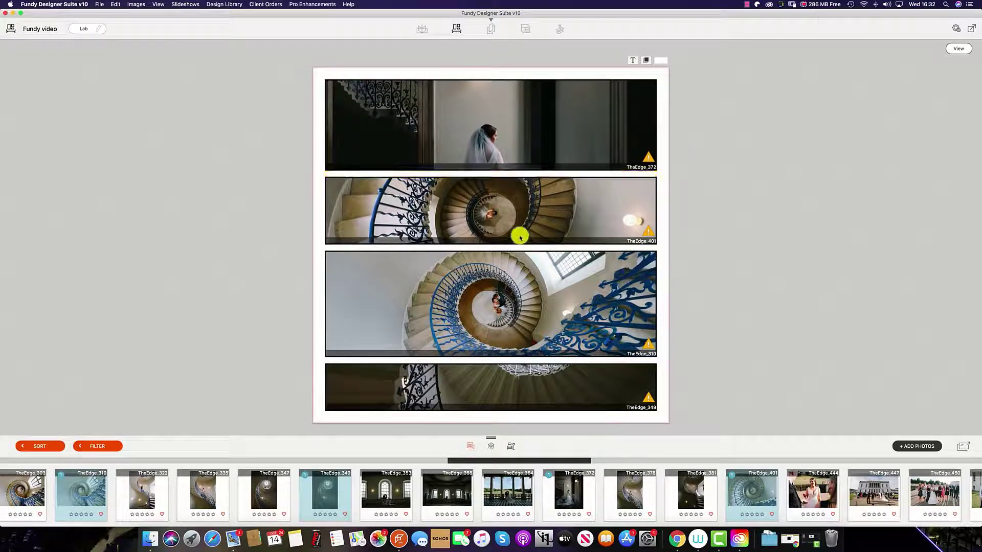
pyautogui.moveTo(522, 243); pyautogui.dragTo(524, 283)
pyautogui.moveTo(528, 359); pyautogui.dragTo(528, 382)
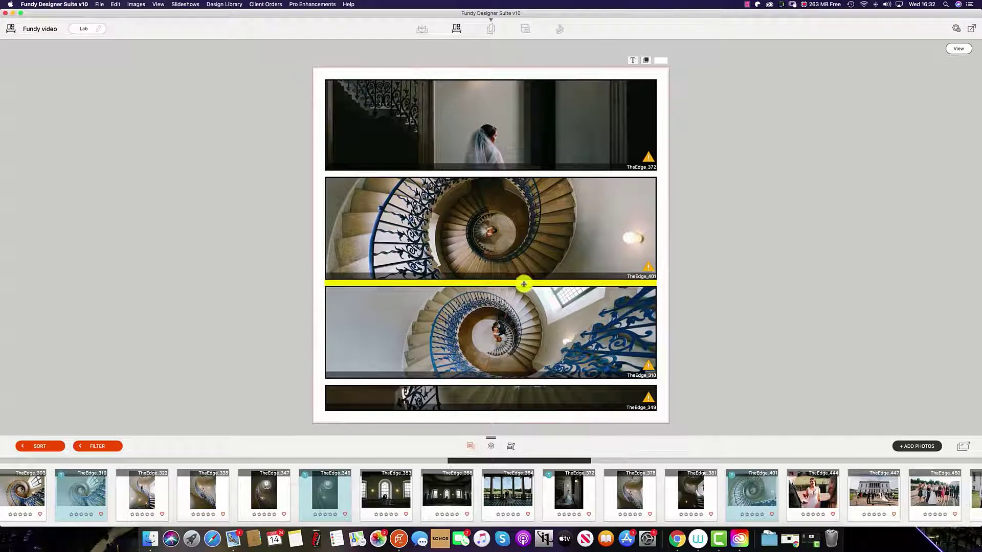
pyautogui.moveTo(526, 282); pyautogui.dragTo(526, 262)
pyautogui.moveTo(539, 178); pyautogui.dragTo(541, 158)
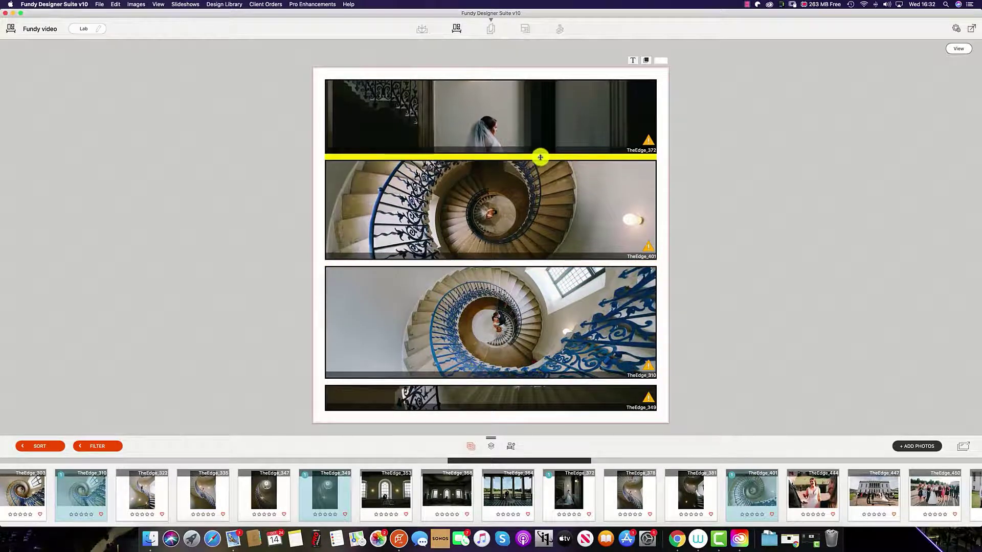
pyautogui.click(508, 261)
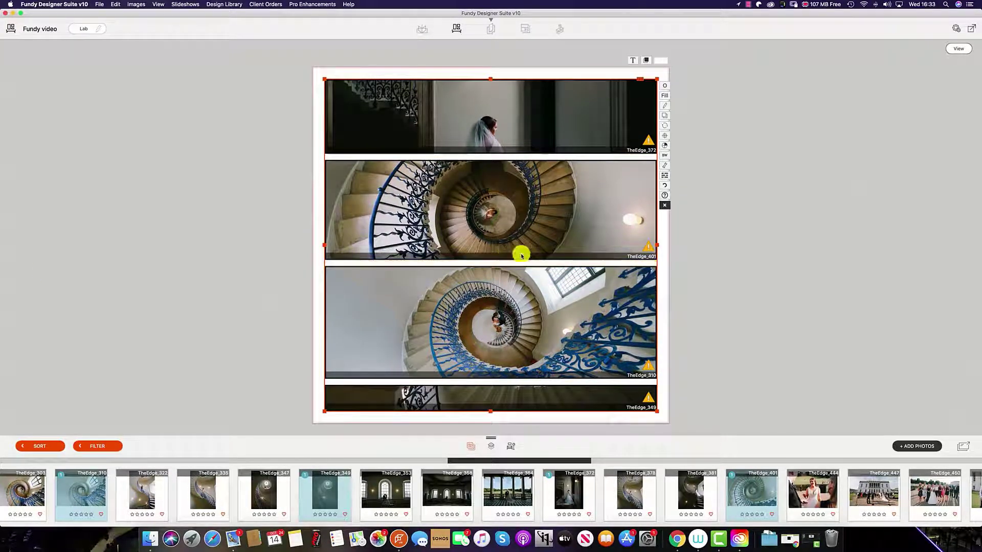
pyautogui.click(959, 49)
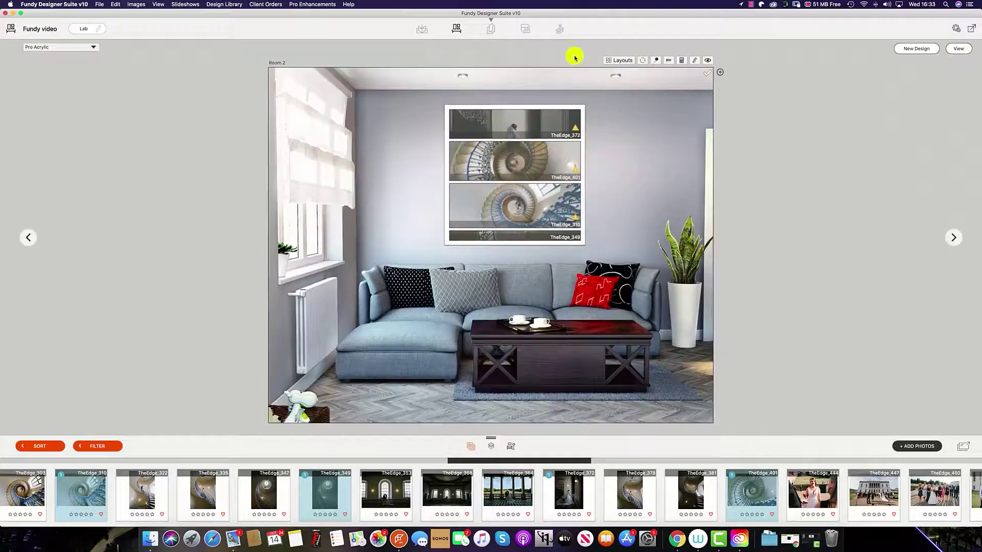
# - Open the Design Library on its set of ten white composite layouts
pyautogui.click(622, 61)
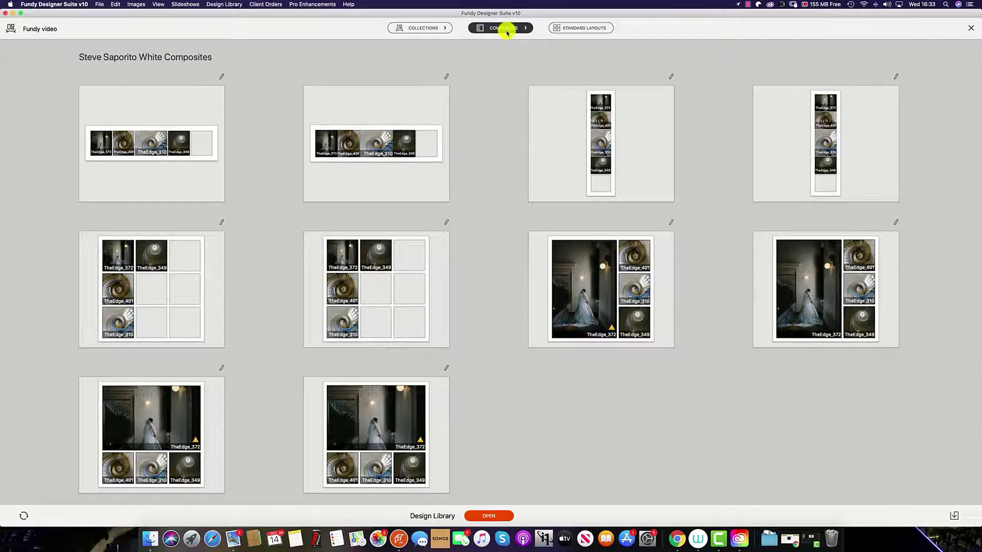
pyautogui.moveTo(432, 100)
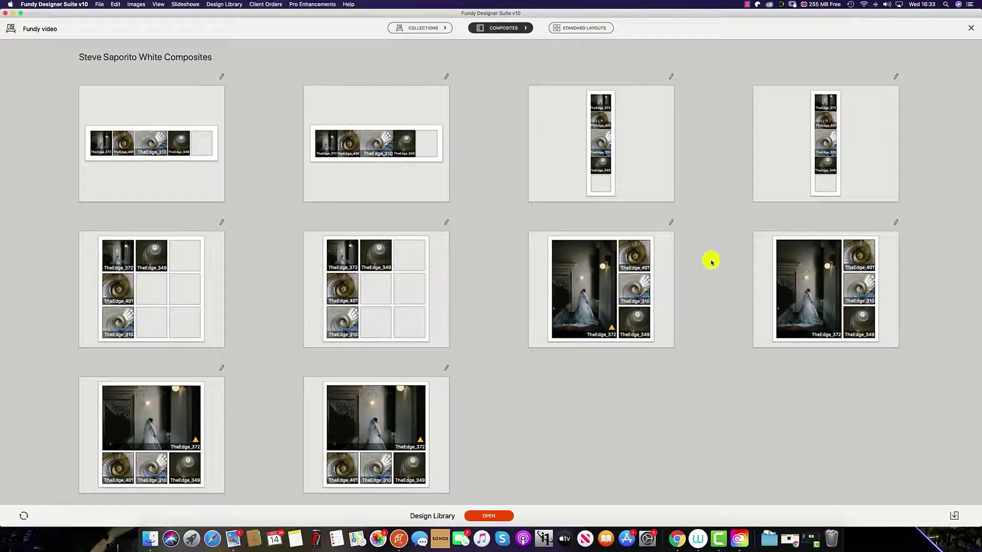
pyautogui.click(518, 27)
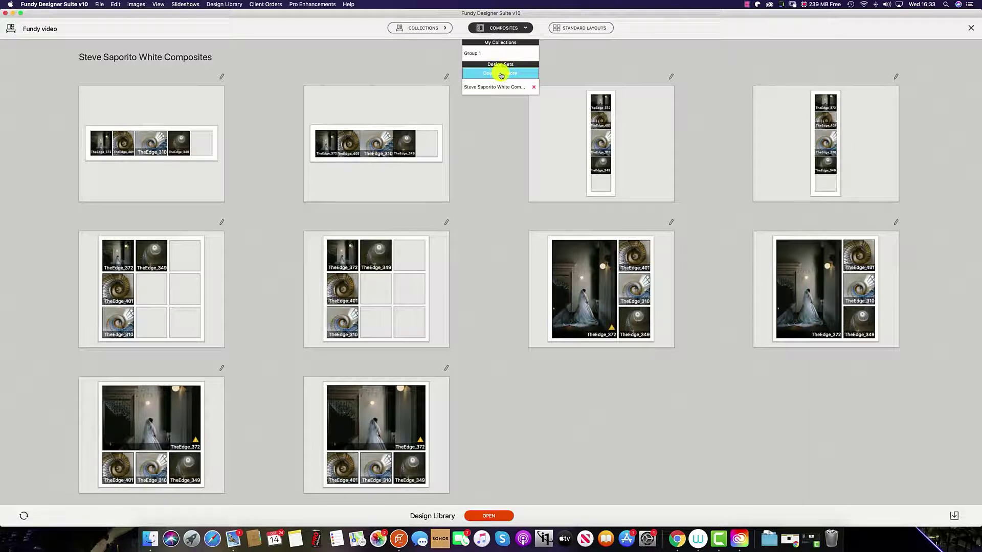
# - Hang the bride composite on the wall, size it 60 x 60 and move it higher
pyautogui.doubleClick(591, 281)
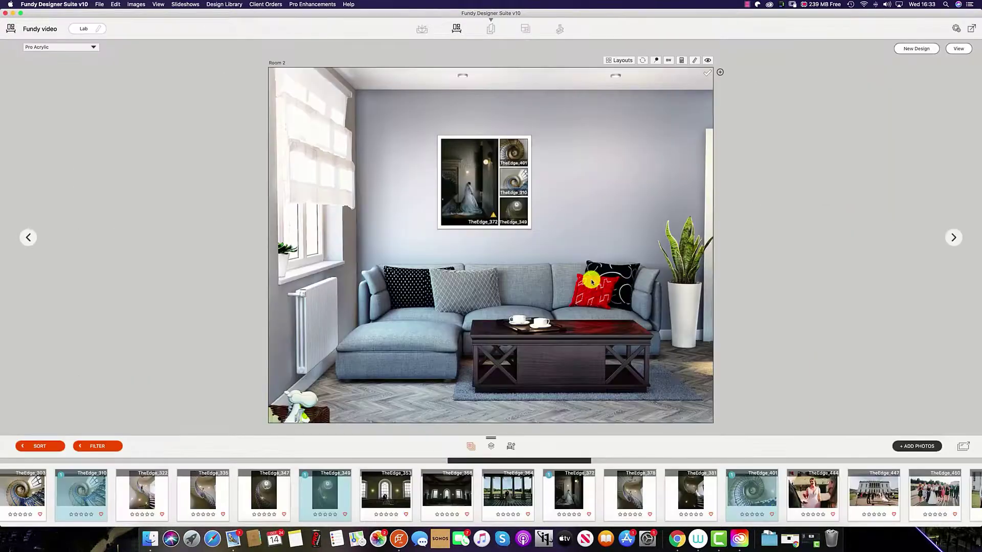
pyautogui.click(494, 171)
pyautogui.moveTo(531, 135); pyautogui.dragTo(563, 127)
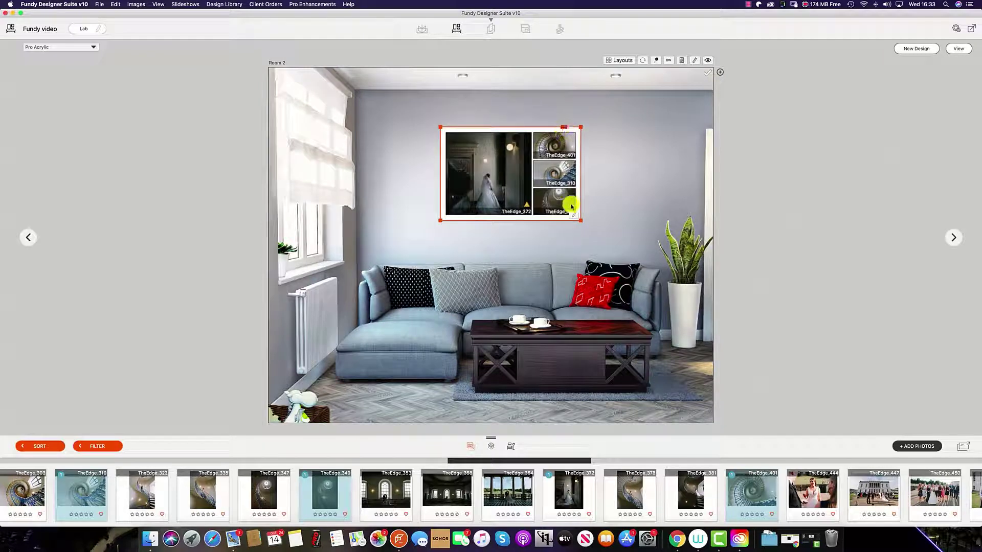
pyautogui.moveTo(502, 213)
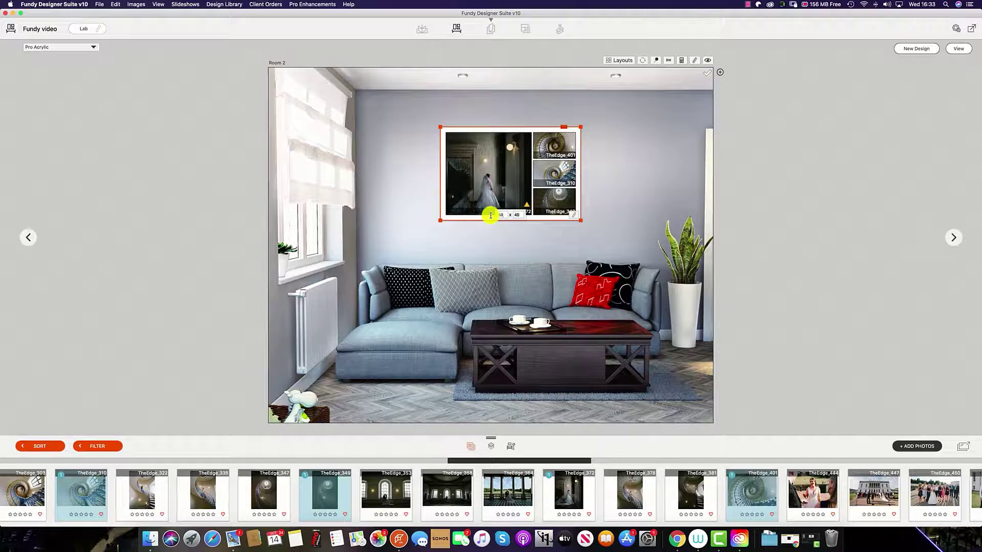
pyautogui.press('Return')
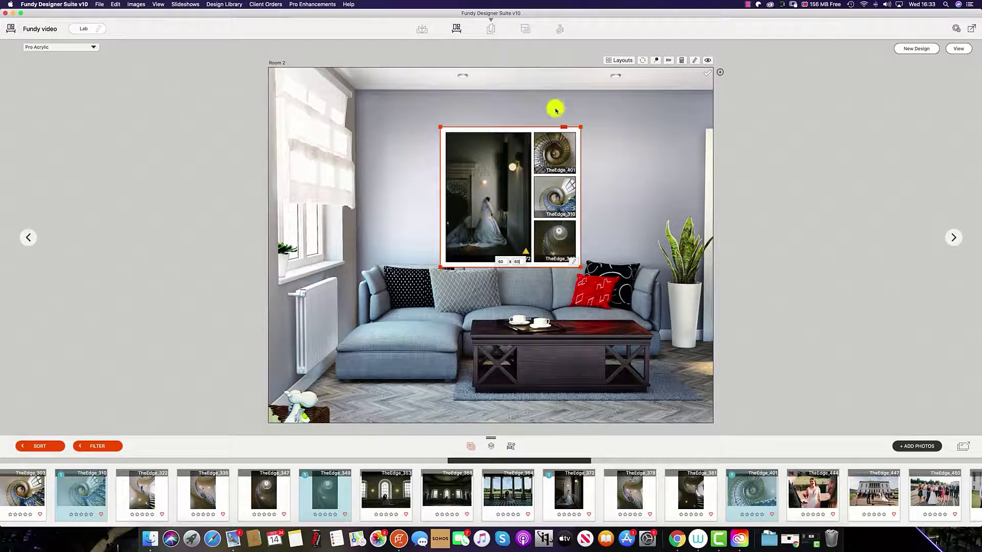
pyautogui.moveTo(562, 126); pyautogui.dragTo(566, 102)
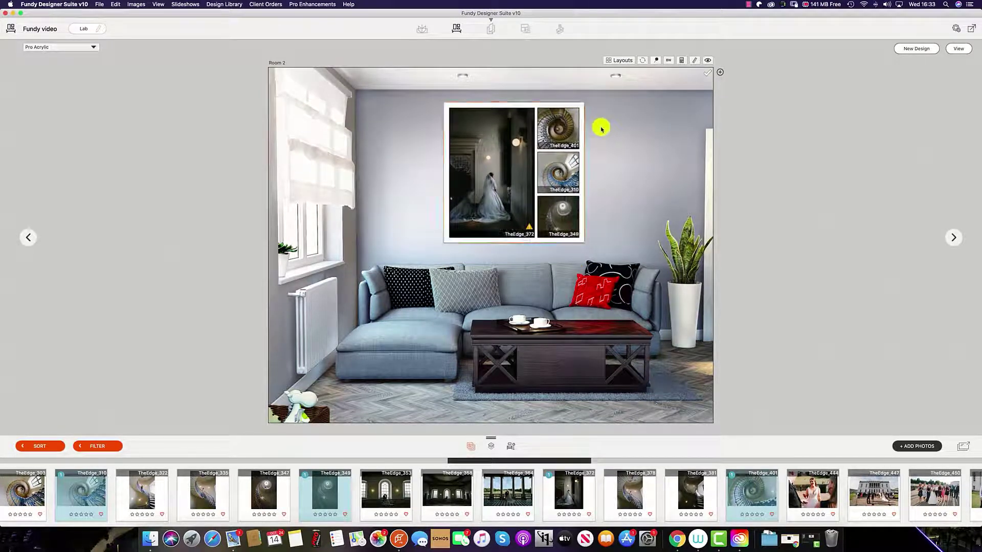
pyautogui.click(390, 277)
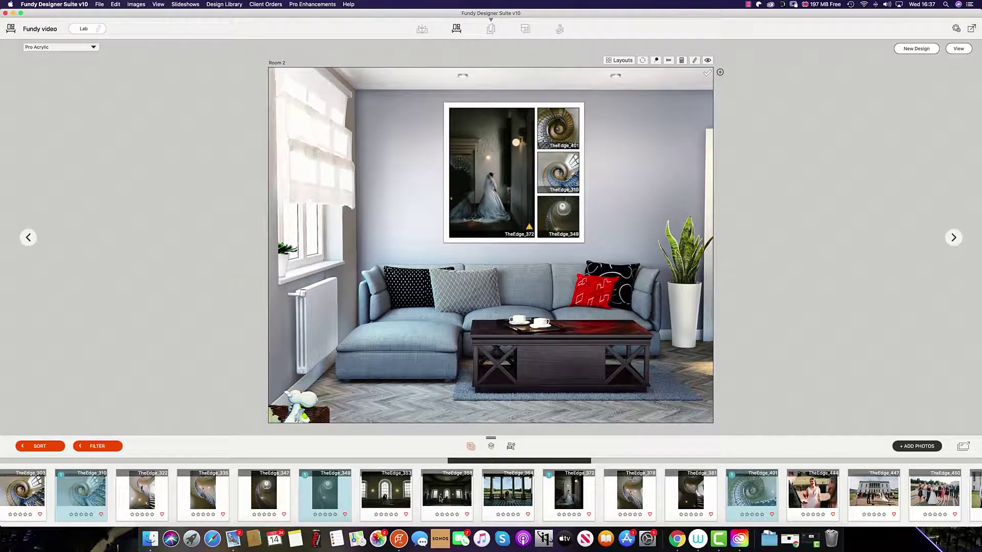
# - Put TheEdge_364 in the large slot, TheEdge_378 bottom-right and TheEdge_447 in the middle side slot
pyautogui.moveTo(499, 500); pyautogui.dragTo(499, 170)
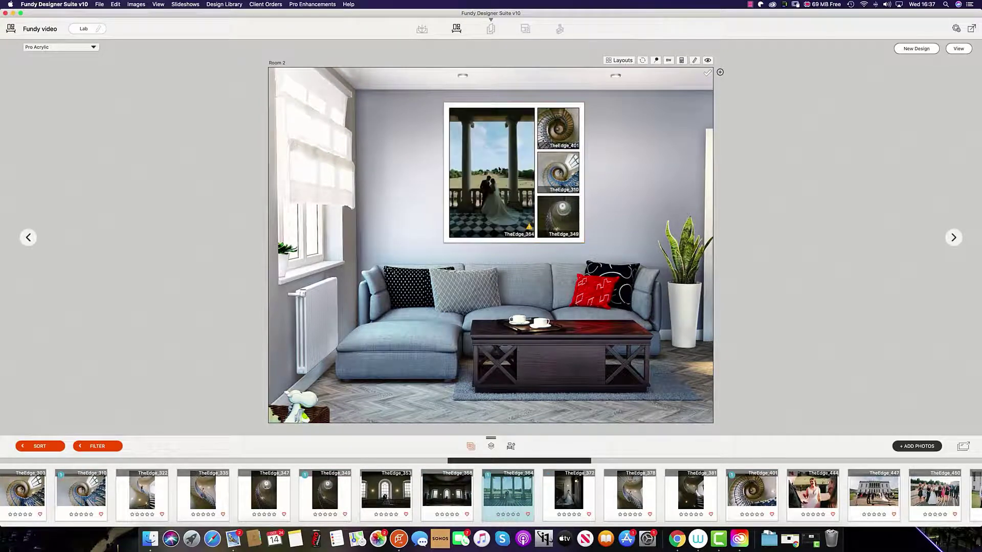
pyautogui.moveTo(629, 491); pyautogui.dragTo(557, 217)
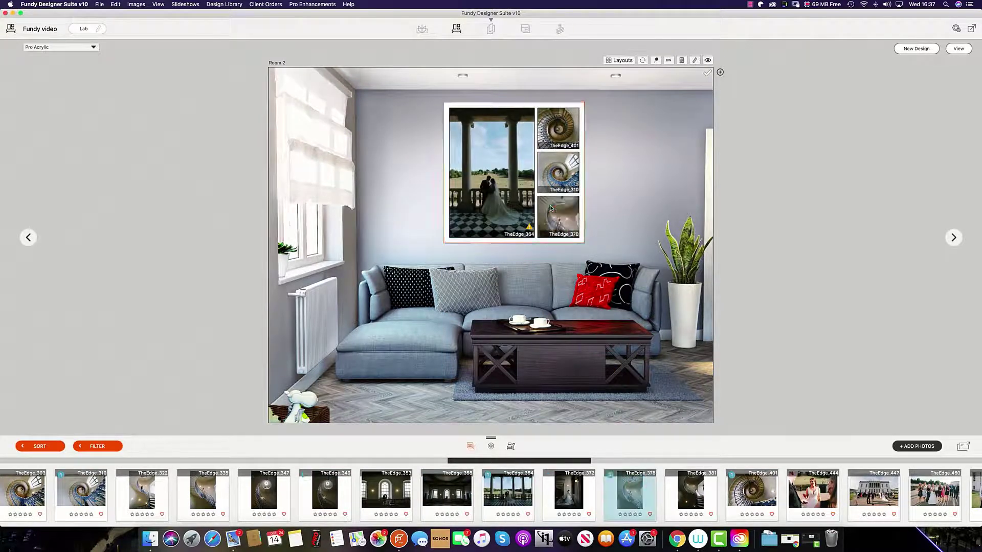
pyautogui.moveTo(873, 491); pyautogui.dragTo(568, 179)
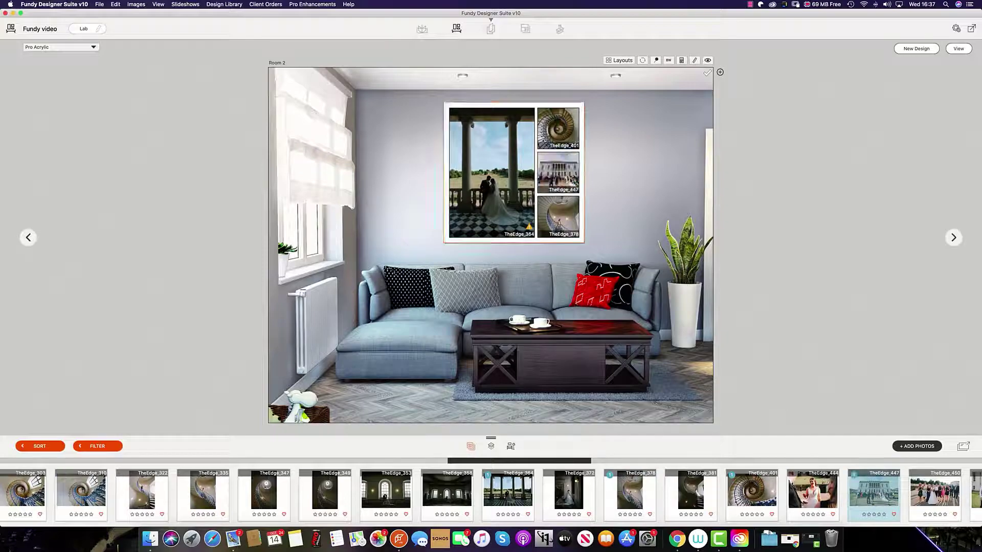